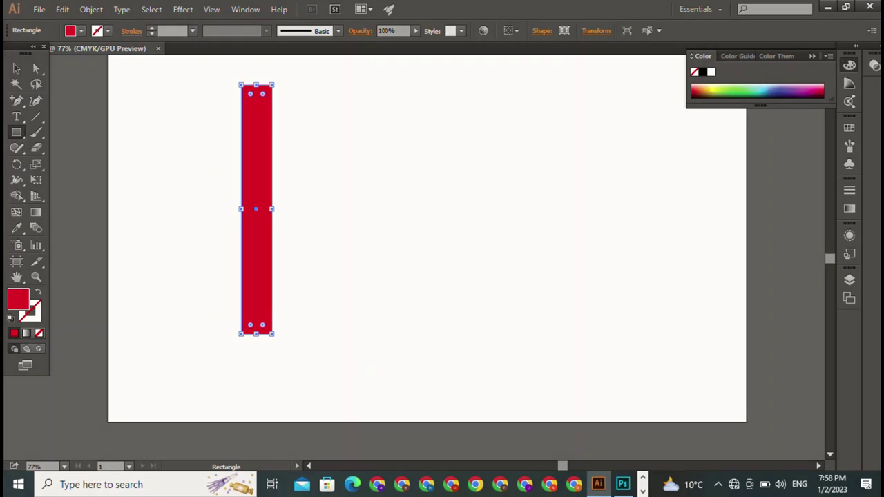
- Narrow the red bar to 37.662 pt wide from its right side
key(v)
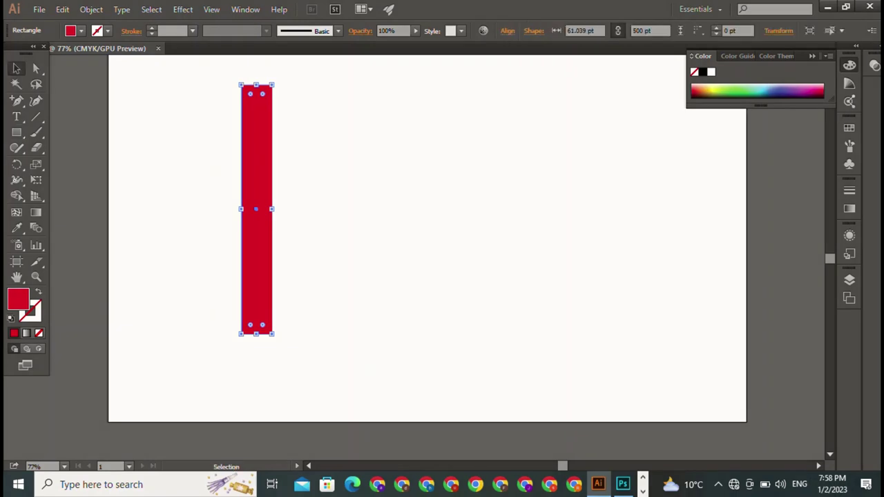
drag(271, 208, 259, 209)
key(ctrl+shift+a)
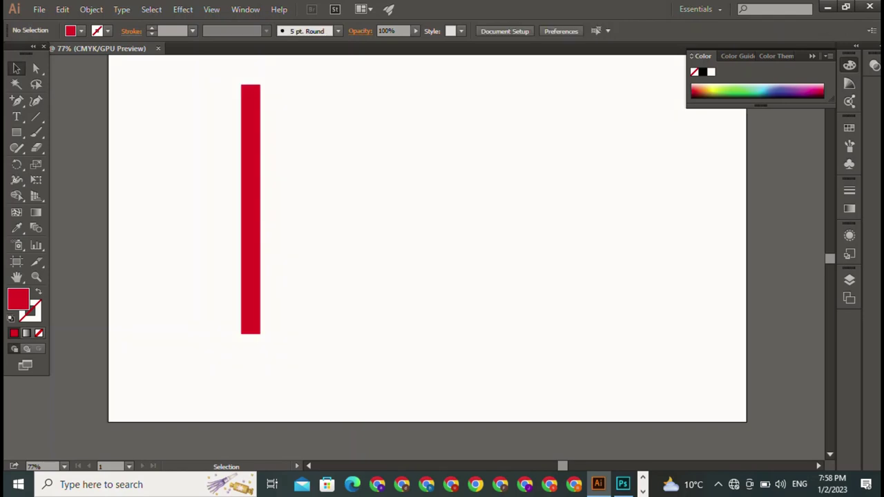
key(ctrl+a)
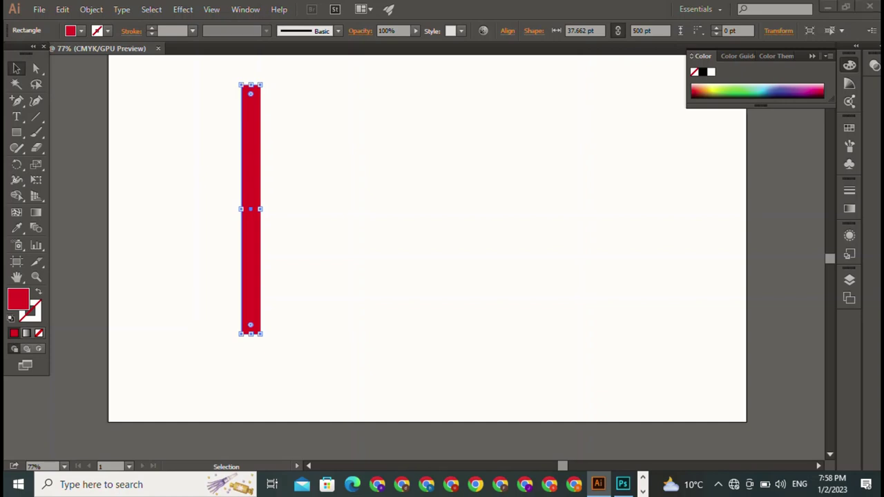
- Duplicate the narrowed bar twice to the right, making three vertical red bars
key(alt+Right)
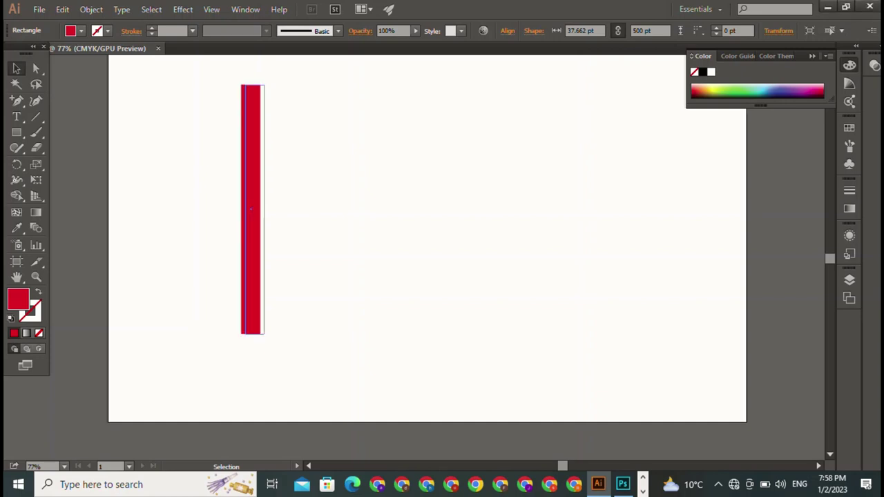
key(ctrl+shift+a)
drag(261, 209, 362, 218)
key(ctrl+shift+a)
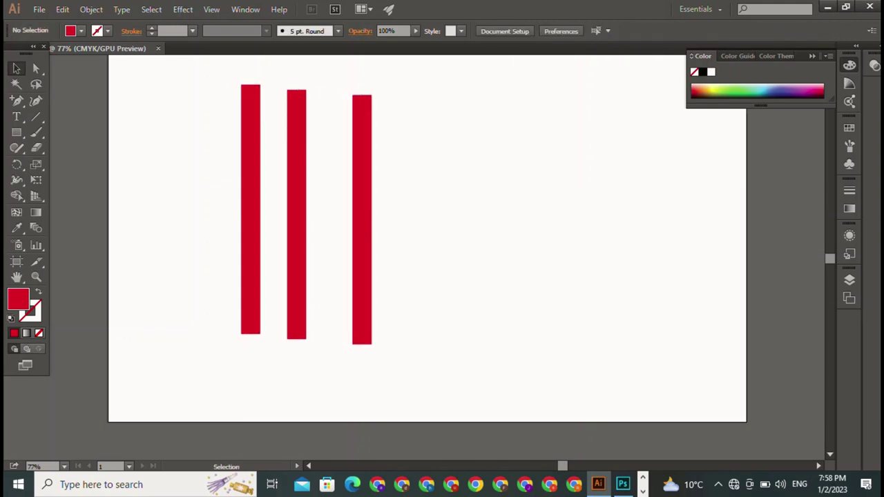
click(362, 219)
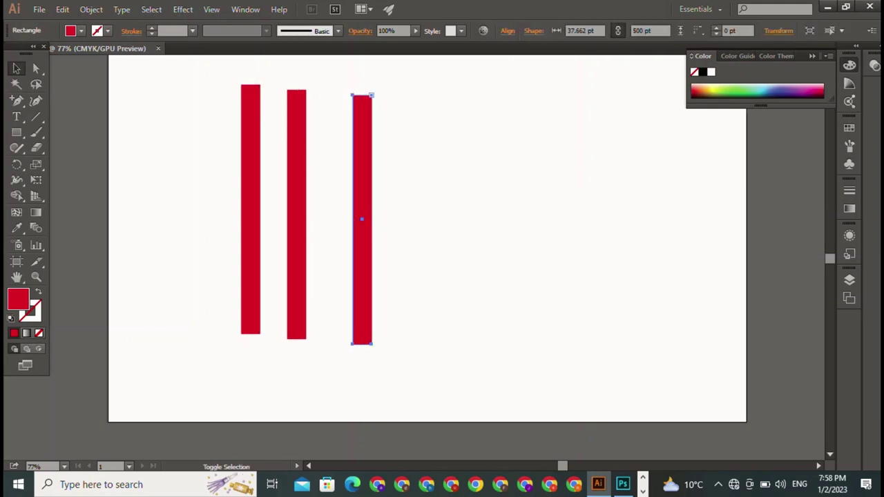
- Tilt the third and second bars by 45 degrees and move the second further right
drag(399, 99, 450, 143)
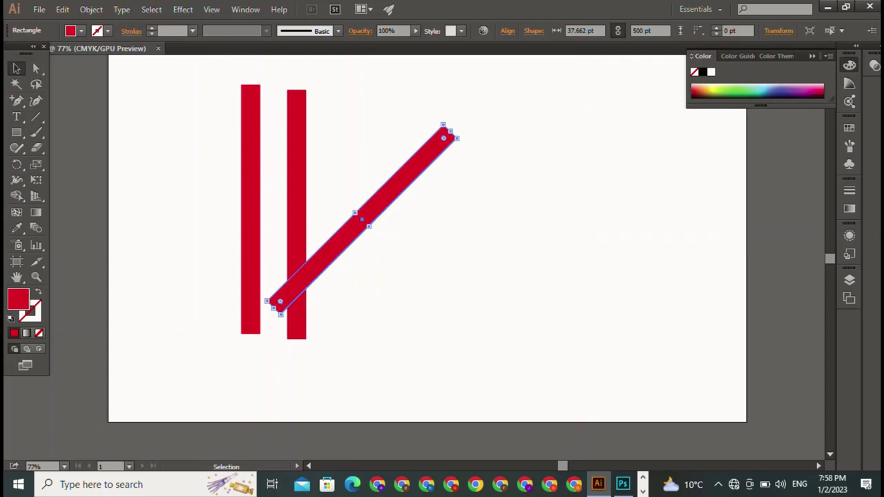
click(296, 214)
mouse_move(307, 88)
mouse_down()
mouse_move(385, 121)
mouse_move(380, 128)
mouse_up()
mouse_move(297, 218)
mouse_down()
mouse_move(441, 252)
mouse_move(470, 214)
mouse_up()
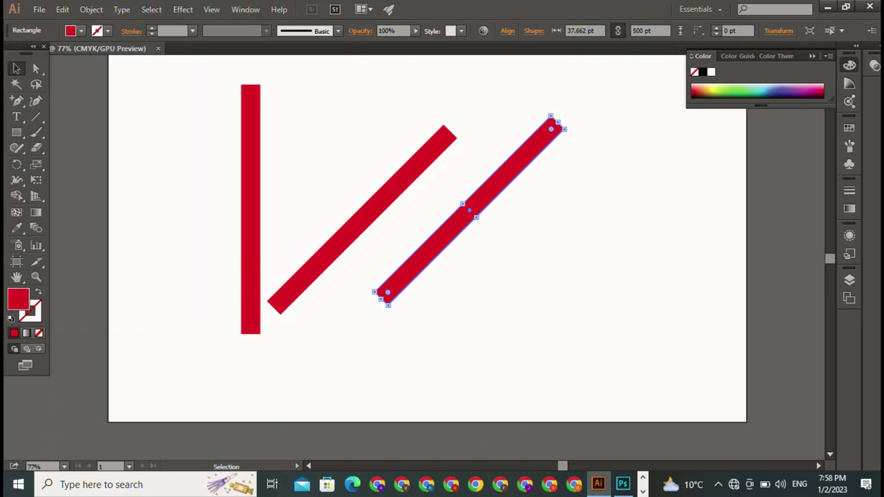
- Turn the remaining bar horizontal as the base and meet the left diagonal's foot
click(250, 209)
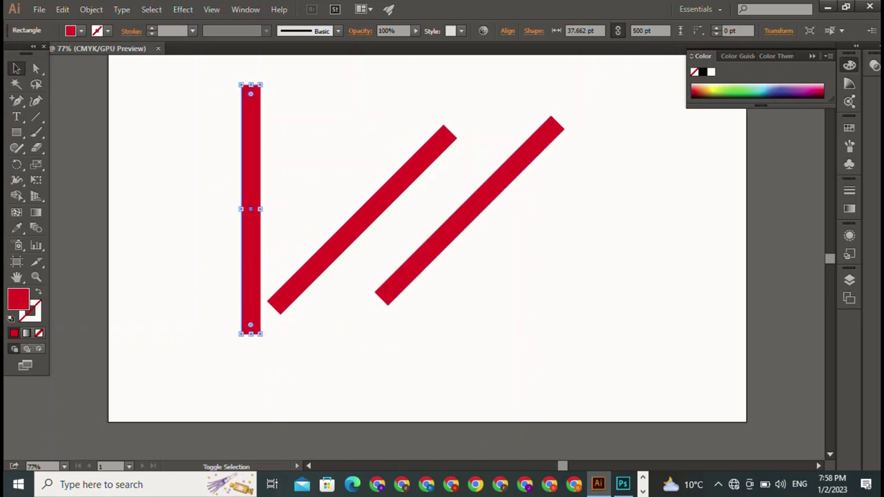
drag(286, 85, 452, 242)
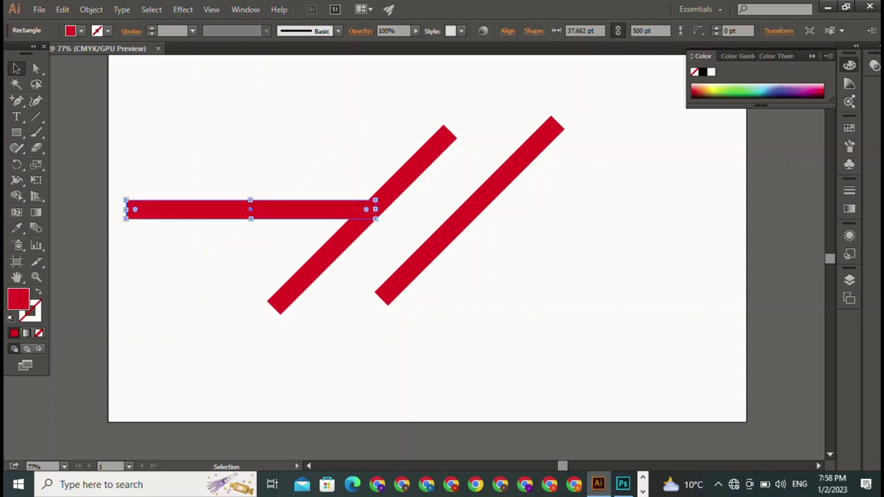
drag(276, 210, 462, 313)
drag(281, 303, 332, 321)
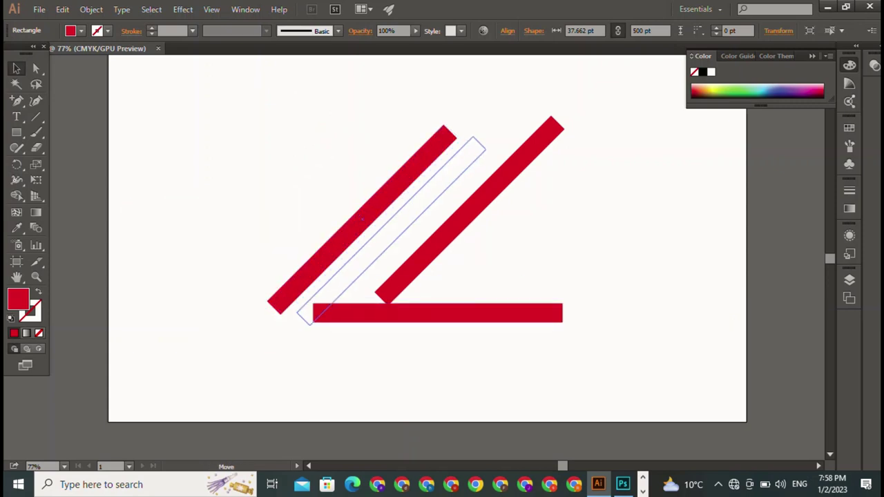
- Steepen both diagonal bars, sloping them toward each other above the base
click(469, 211)
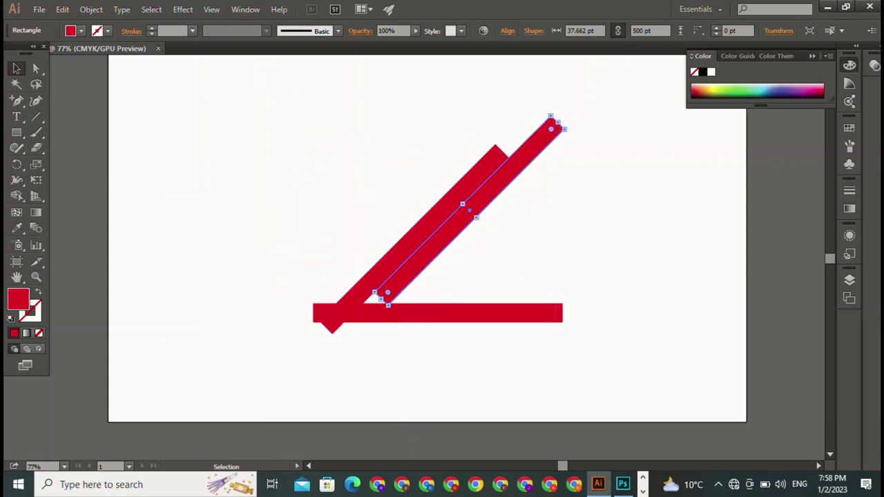
drag(592, 168, 605, 319)
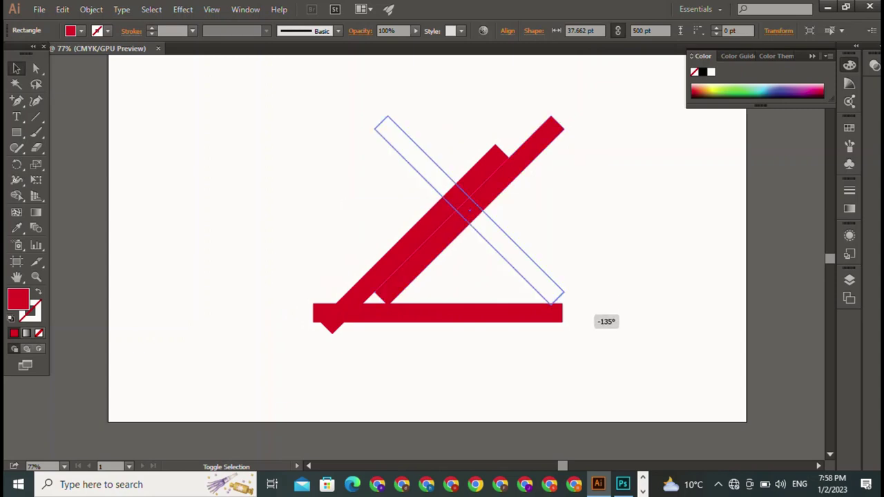
drag(470, 211, 546, 209)
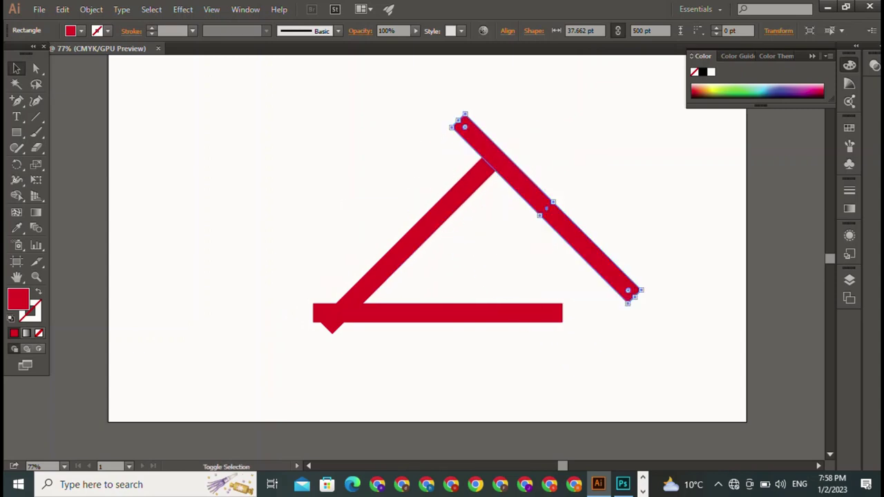
drag(641, 296, 623, 316)
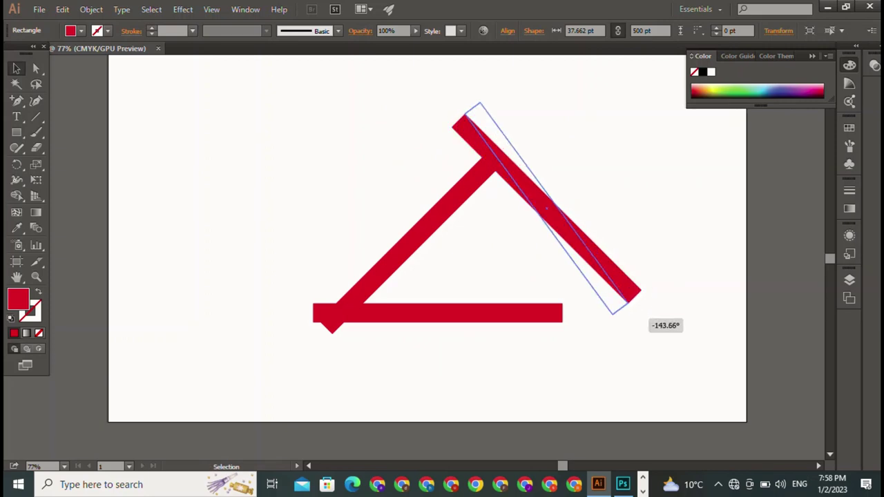
click(414, 235)
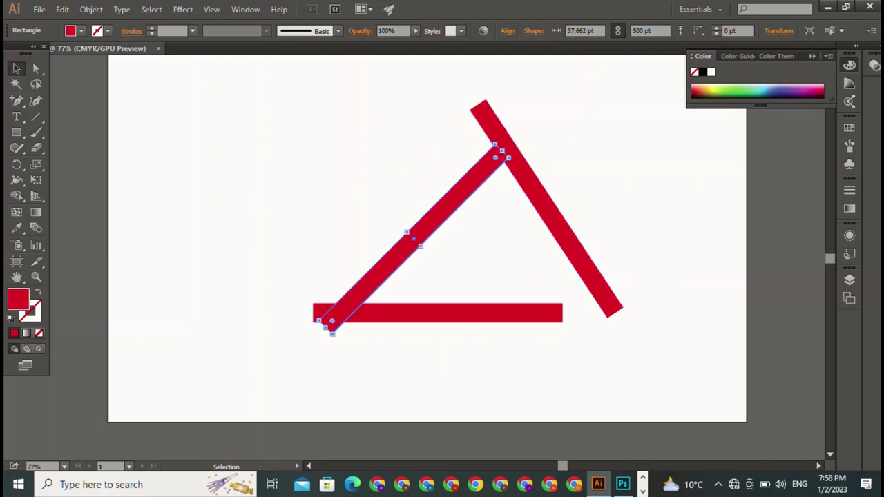
drag(511, 152, 473, 123)
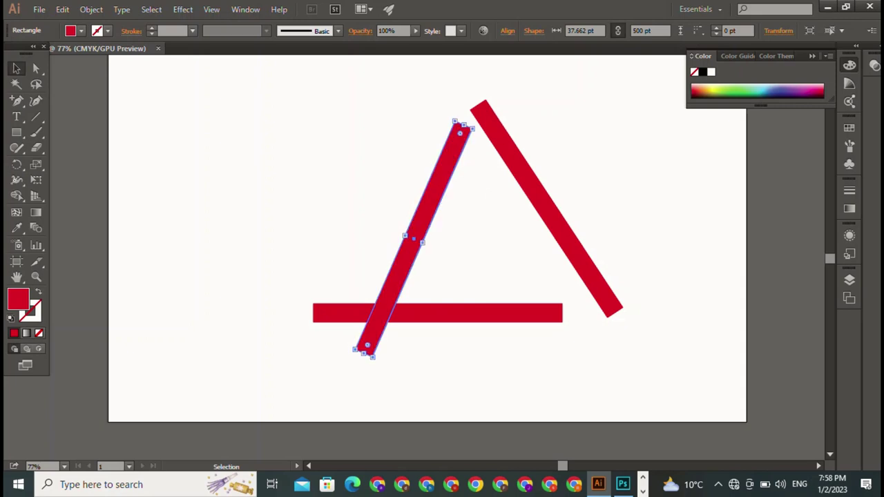
drag(412, 239, 372, 204)
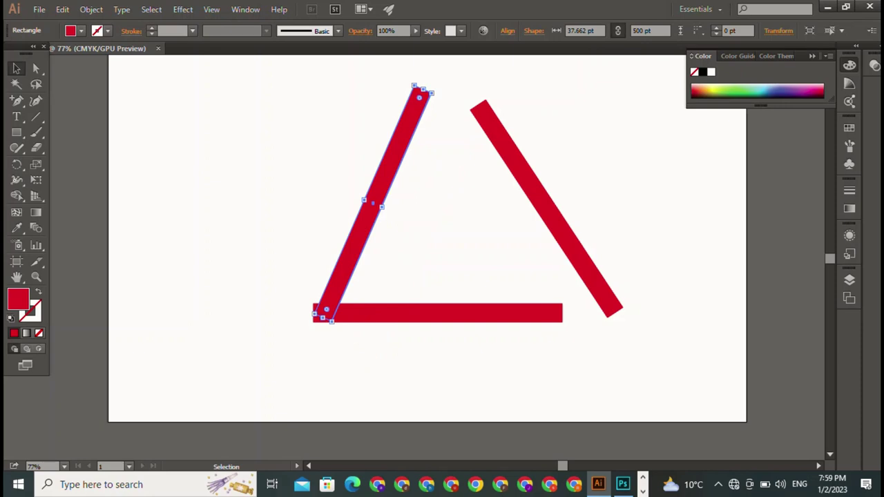
- Shorten the base bar to 336.364 pt and adjust the left bar's top end
click(437, 313)
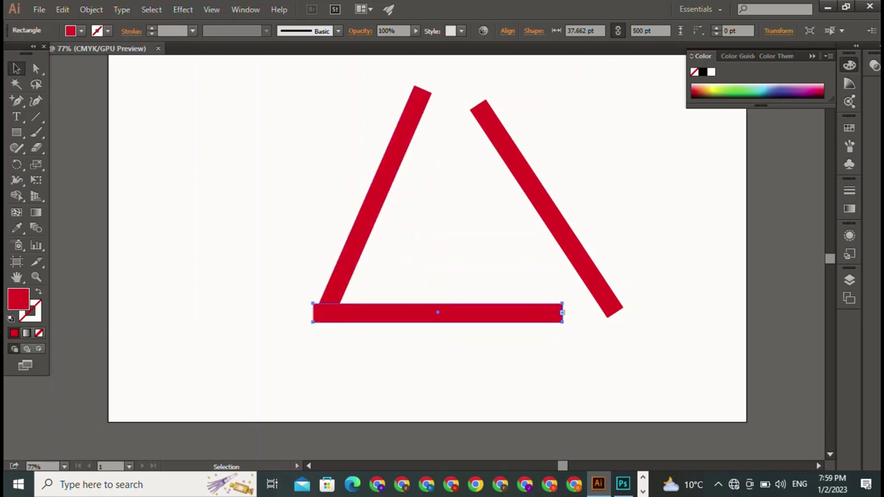
drag(563, 312, 481, 312)
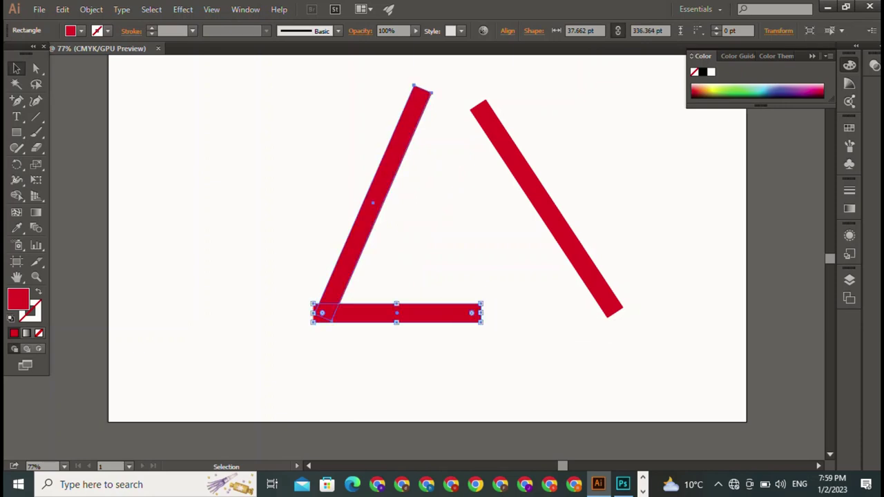
click(372, 200)
drag(429, 90, 425, 88)
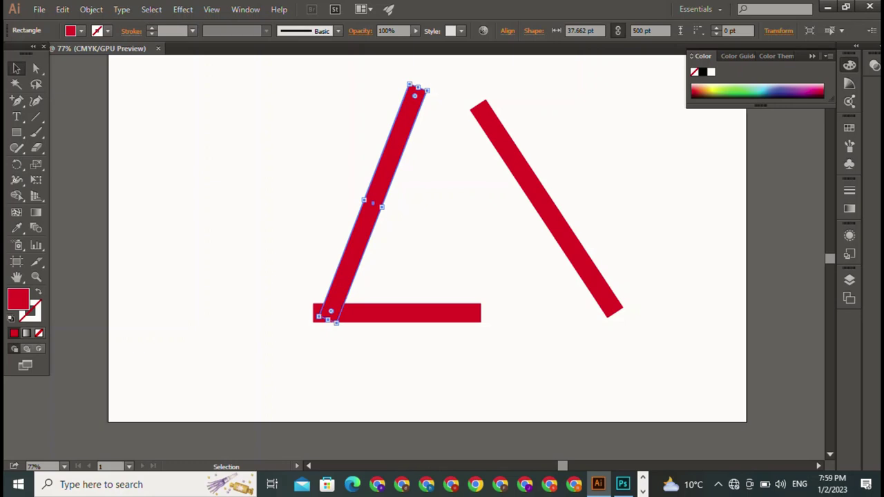
- Move the right bar toward the apex, slide the base right, and shift the left bar down-left
drag(545, 207, 470, 195)
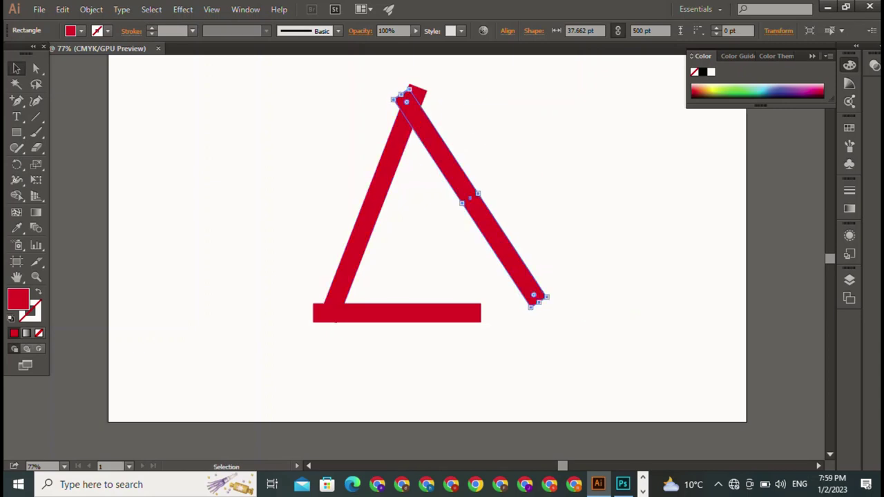
click(397, 312)
drag(397, 312, 424, 308)
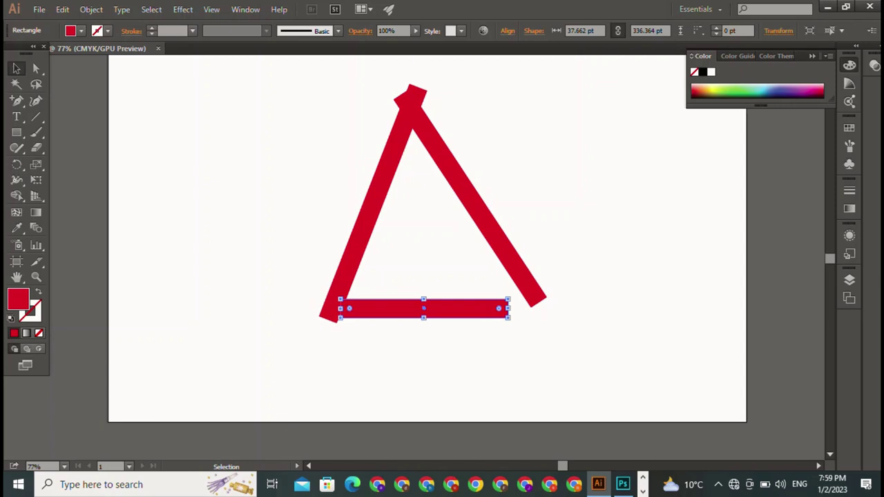
click(331, 312)
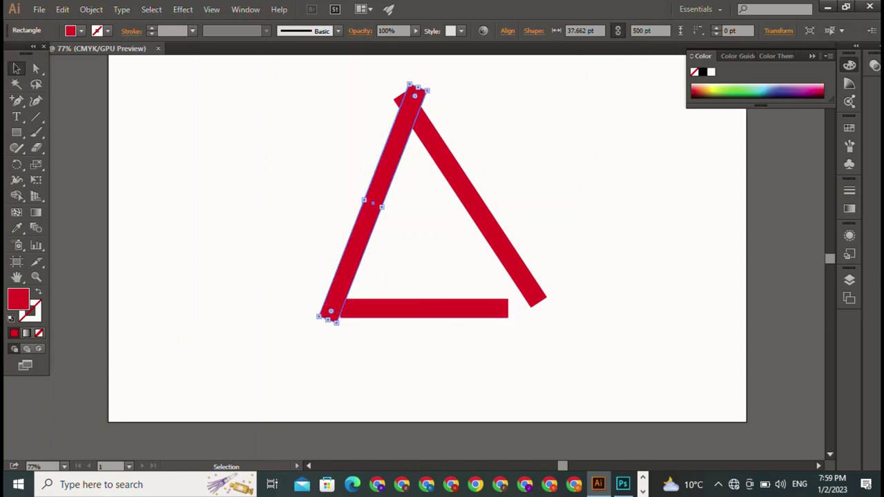
drag(331, 312, 237, 345)
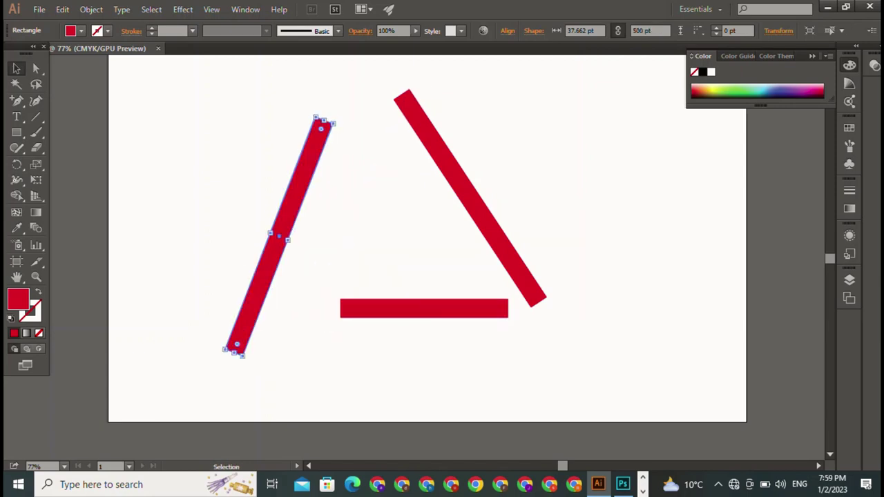
- Place the base beneath the left bar's foot and shorten the left bar from its top
click(528, 290)
click(483, 308)
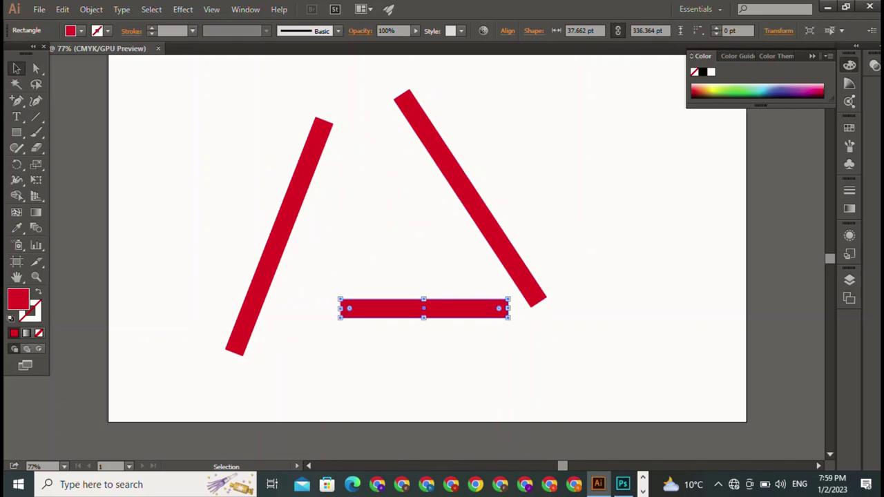
drag(423, 308, 305, 347)
key(ctrl+shift+a)
click(471, 199)
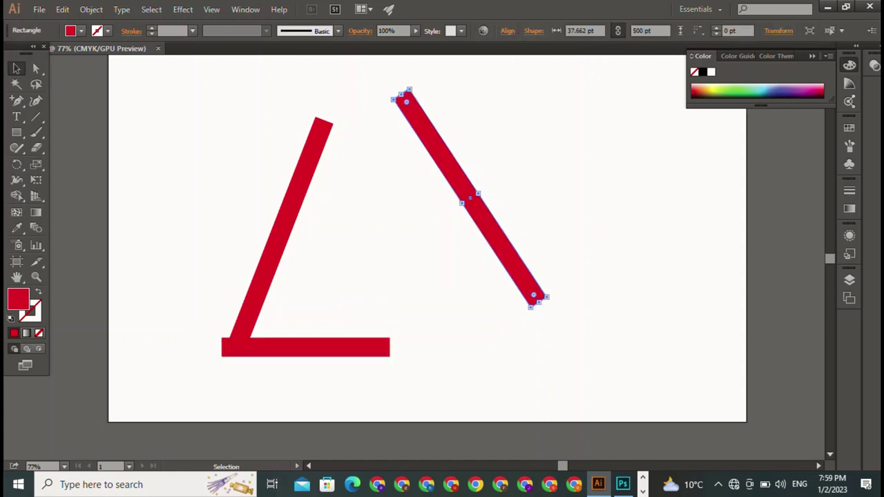
click(283, 228)
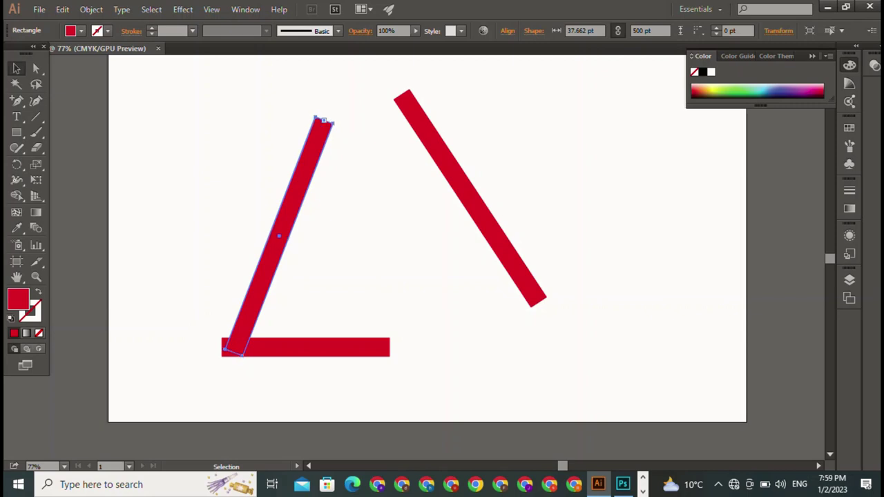
drag(333, 123, 290, 235)
- Extend the left bar upward and fit the right bar's top to the left bar's tip
key(ctrl+shift+a)
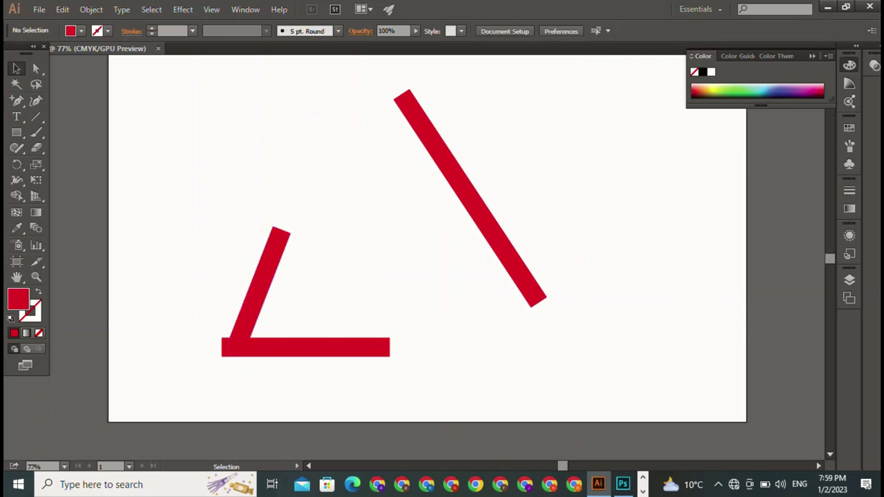
click(280, 231)
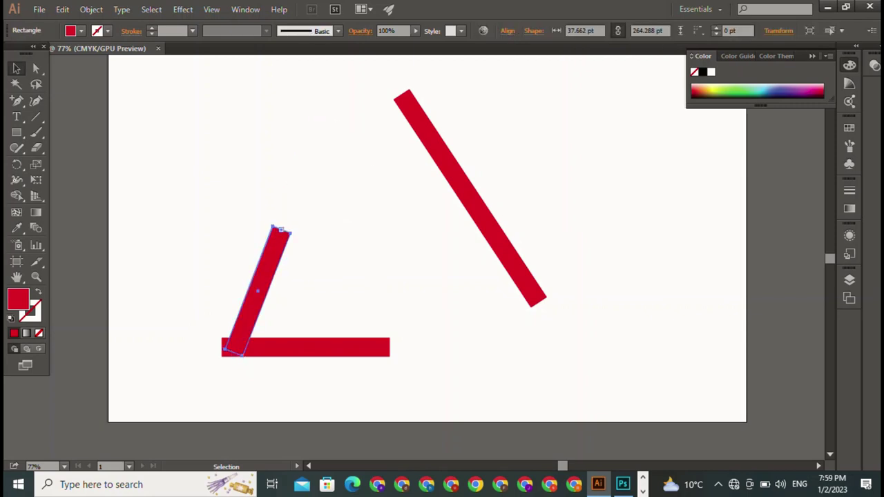
mouse_move(280, 231)
mouse_down()
mouse_move(290, 235)
mouse_move(299, 183)
mouse_up()
click(470, 196)
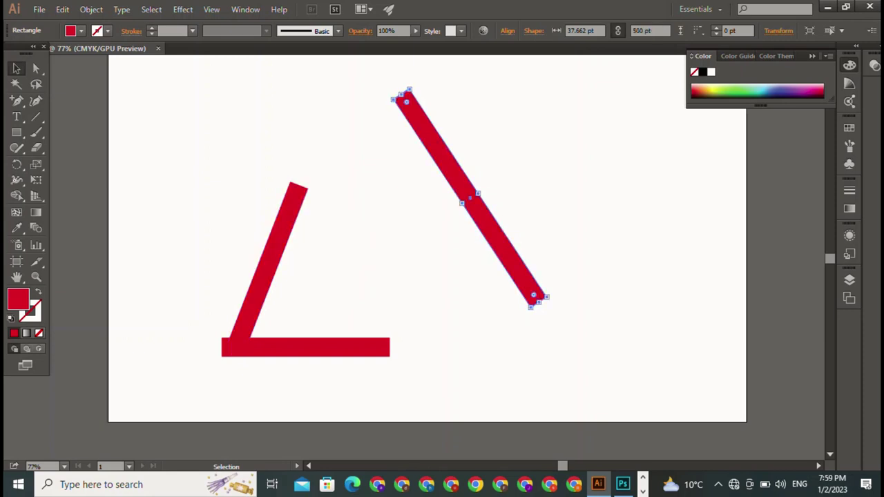
drag(469, 199, 359, 271)
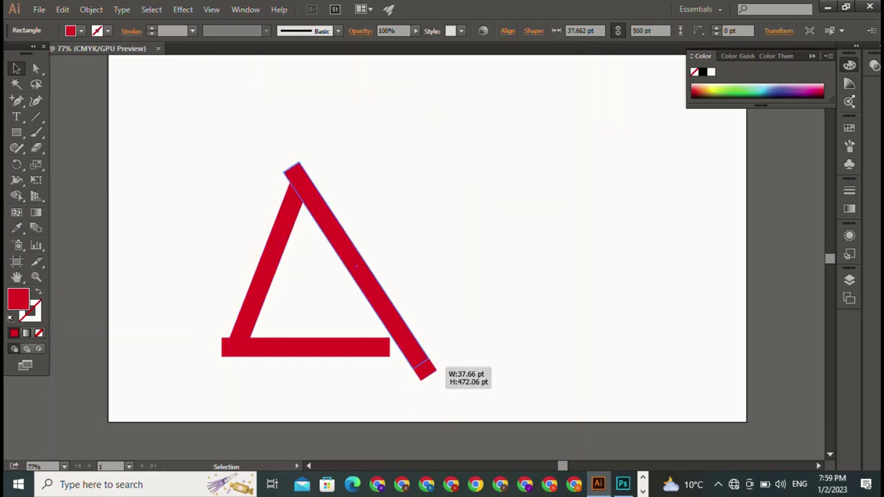
drag(428, 373, 397, 322)
mouse_move(355, 255)
mouse_down()
mouse_move(354, 290)
mouse_move(369, 290)
mouse_move(330, 282)
mouse_up()
- Pull the right bar's lower end down onto the base
key(ctrl+shift+a)
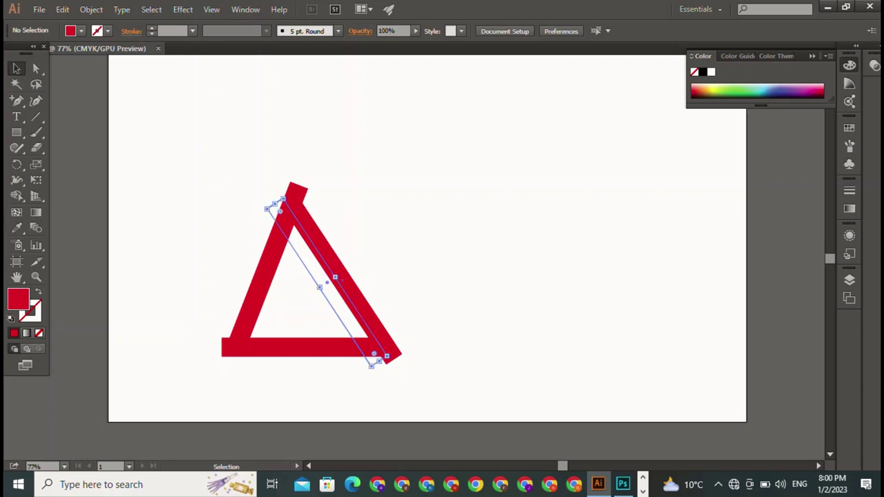
key(ctrl+shift+a)
click(324, 282)
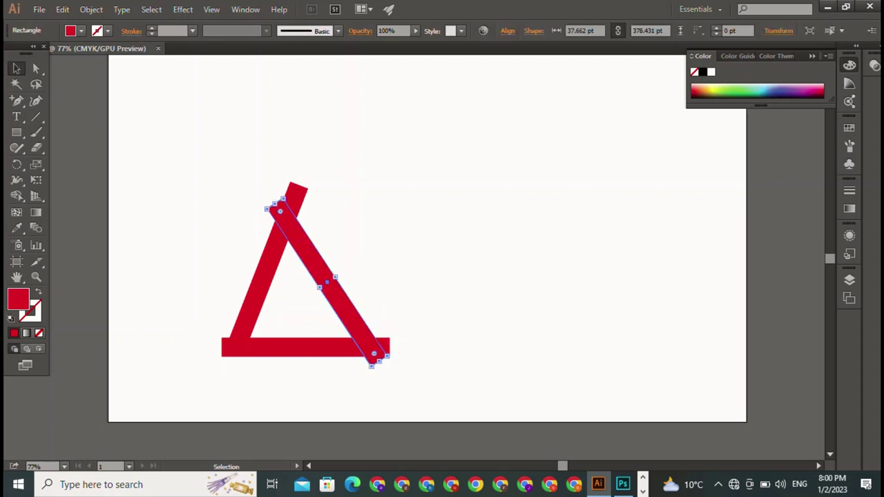
drag(373, 354, 366, 353)
key(ctrl+shift+a)
click(365, 353)
drag(374, 354, 370, 350)
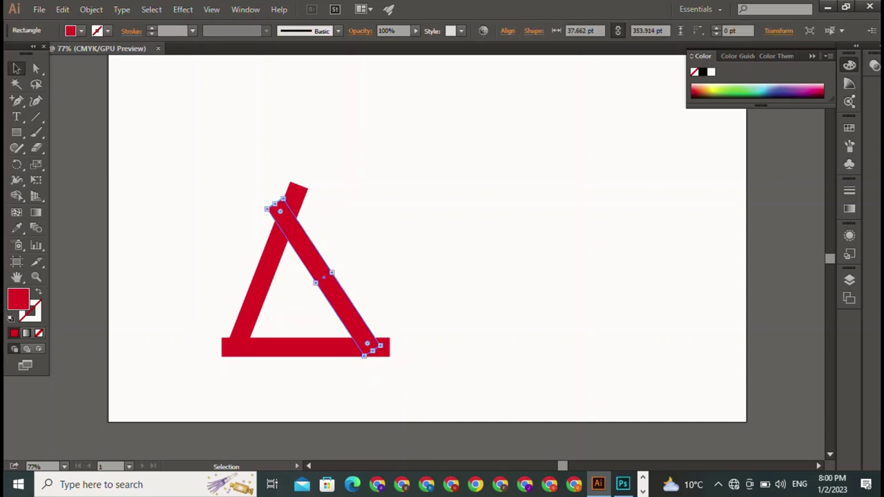
key(ctrl+shift+a)
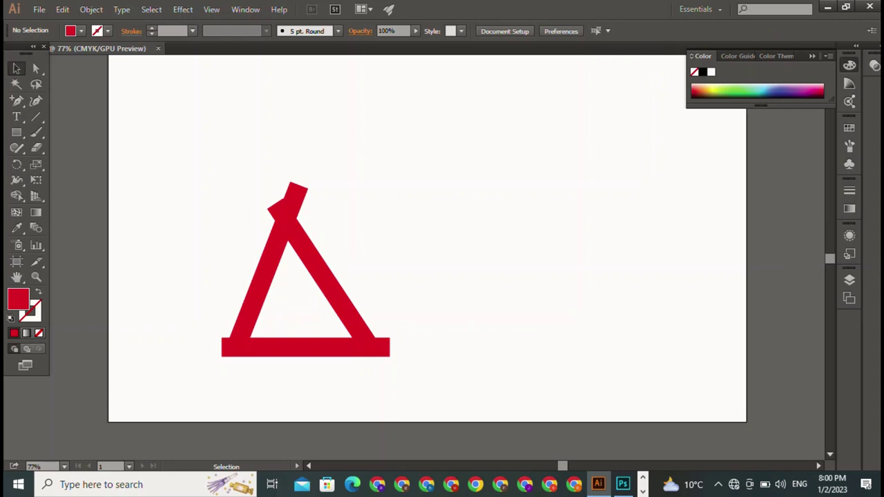
- Shorten the right bar's top to 327.795 pt so it meets the left bar
click(374, 348)
drag(274, 204, 286, 220)
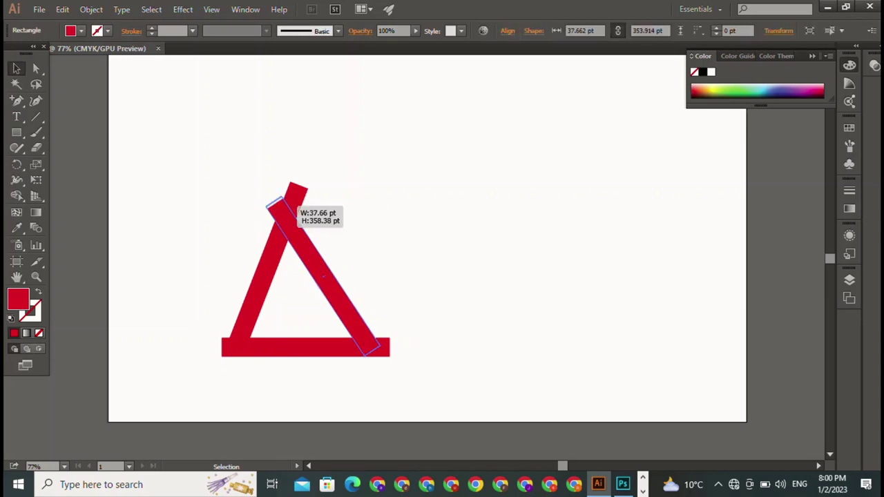
key(ctrl+shift+a)
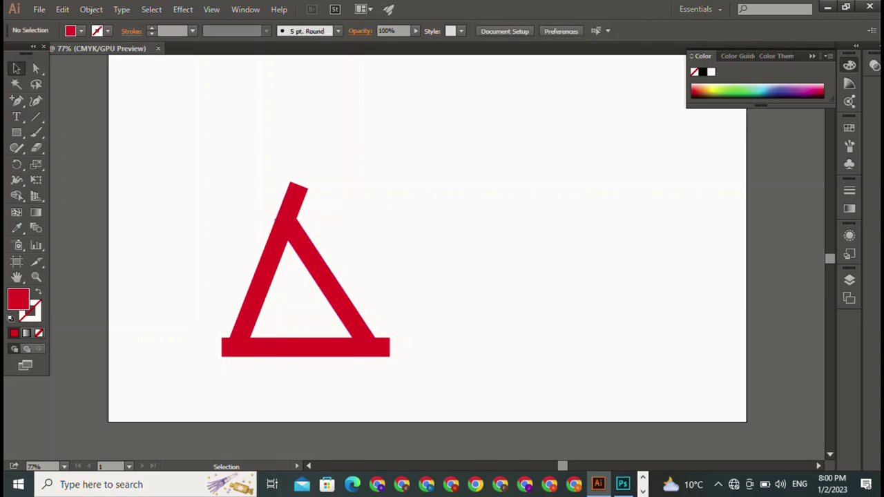
click(368, 344)
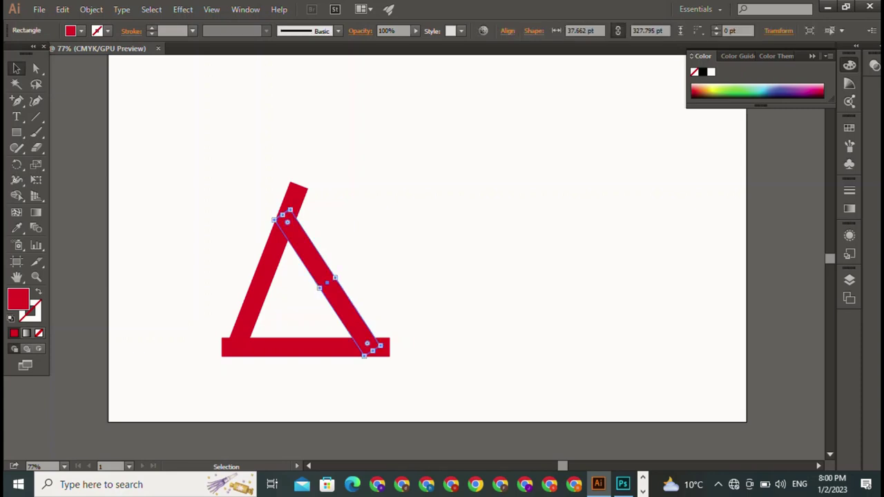
drag(283, 215, 293, 221)
- Round the top corner of the left bar with a live-corner widget
key(ctrl+shift+a)
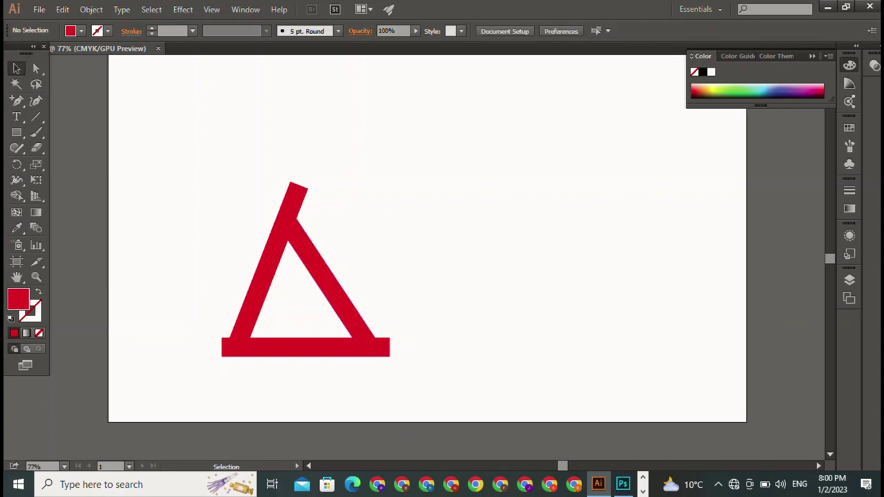
click(266, 269)
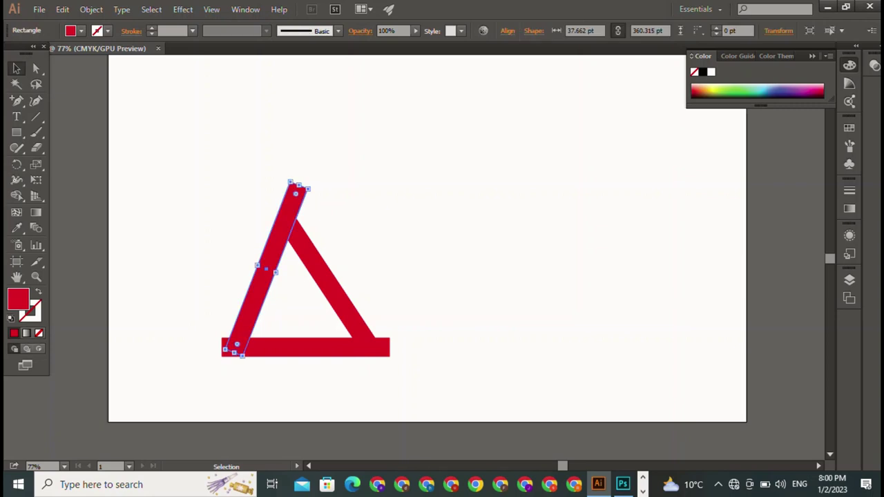
key(a)
click(308, 188)
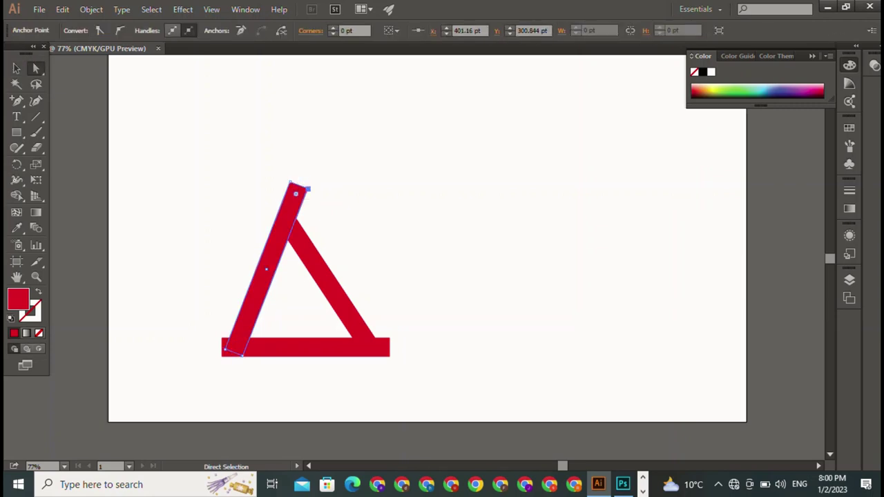
drag(296, 193, 290, 202)
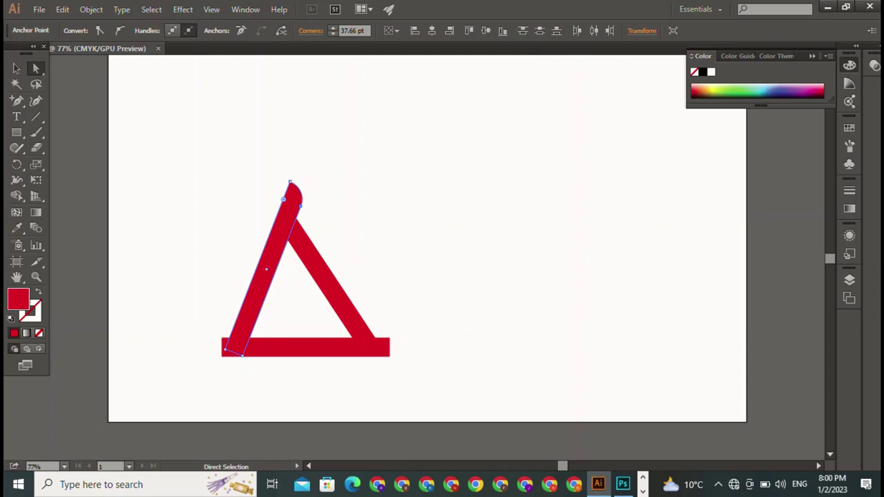
key(v)
key(ctrl+shift+a)
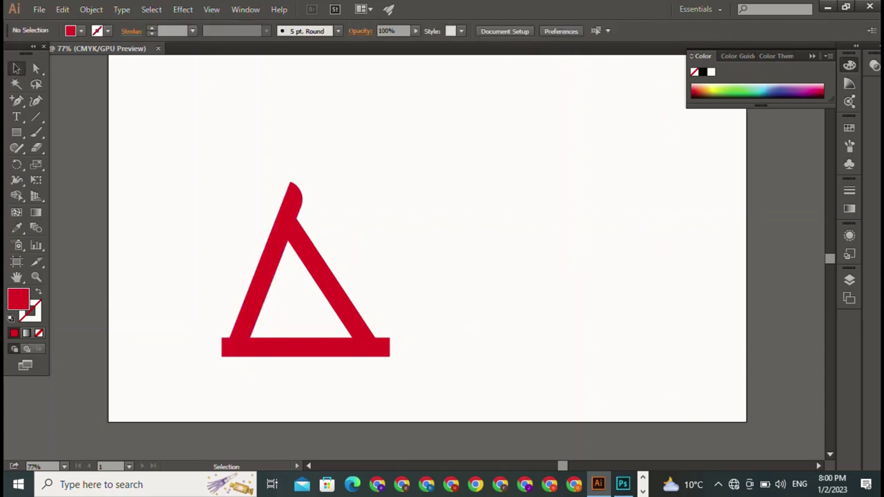
- Round the bottom bar's left end
click(305, 347)
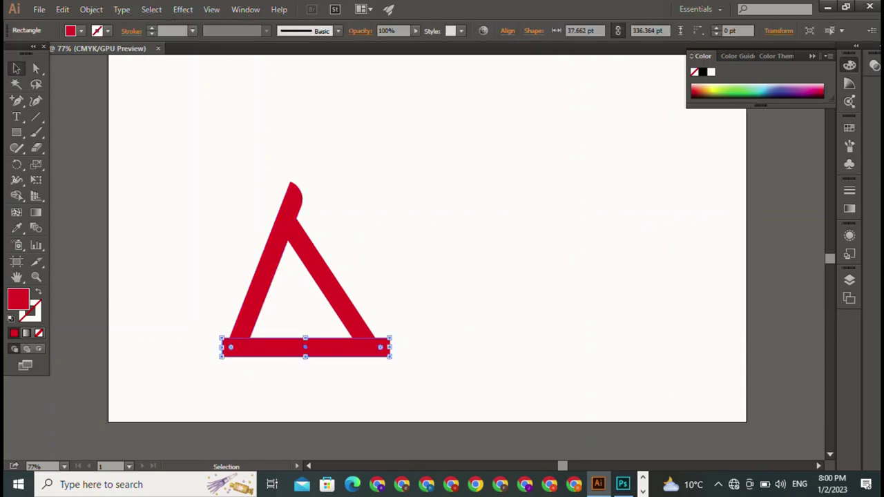
key(a)
mouse_move(216, 334)
mouse_down()
mouse_move(236, 349)
mouse_move(240, 342)
mouse_up()
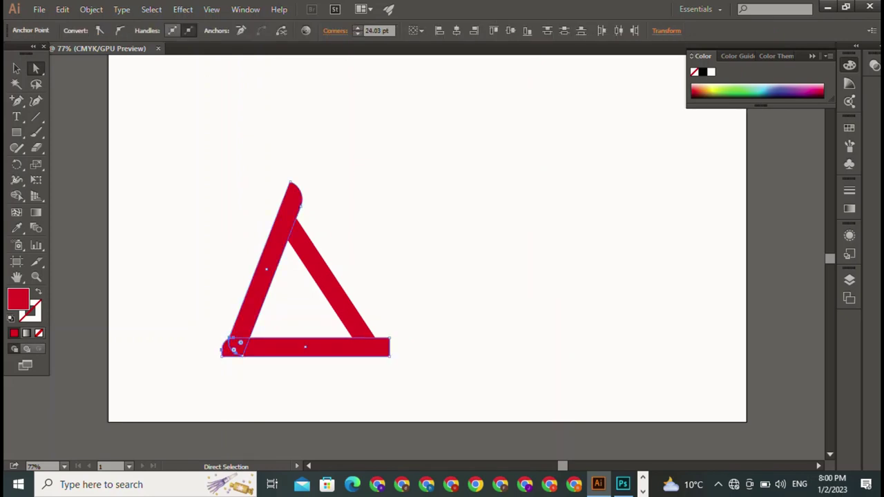
key(v)
key(ctrl+a)
key(ctrl+shift+a)
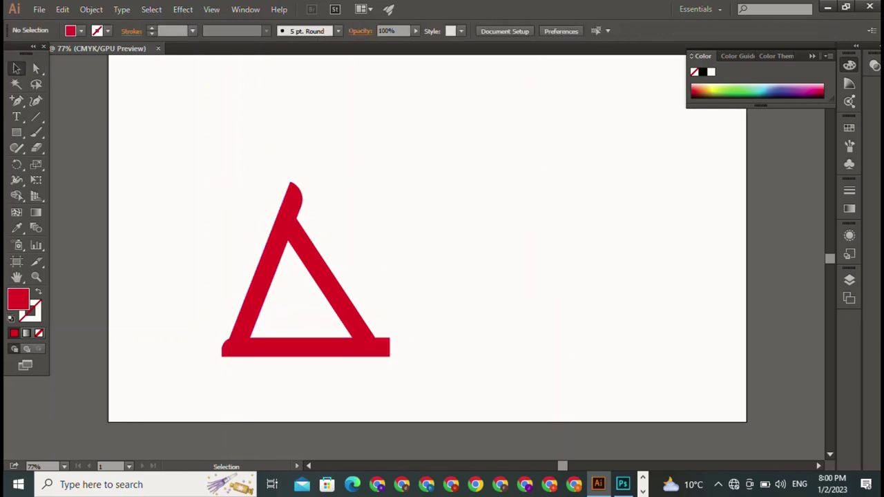
- Round the bottom bar's right end corner
click(306, 345)
key(a)
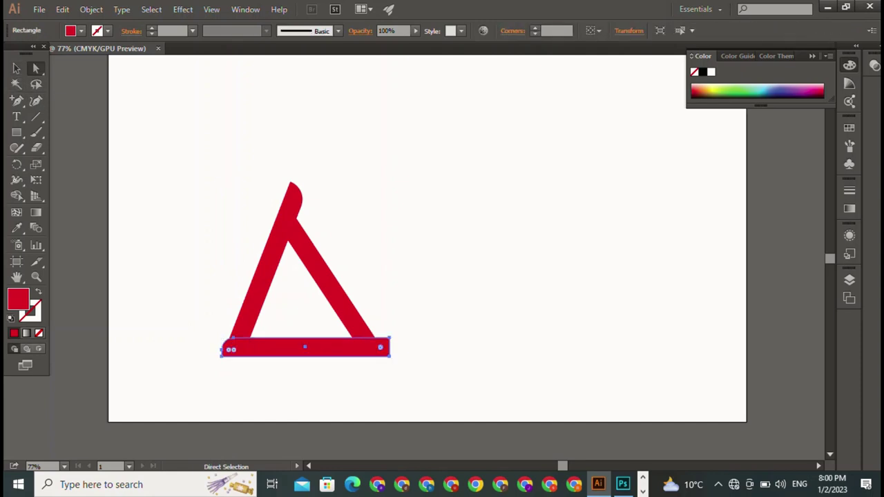
drag(441, 297, 382, 372)
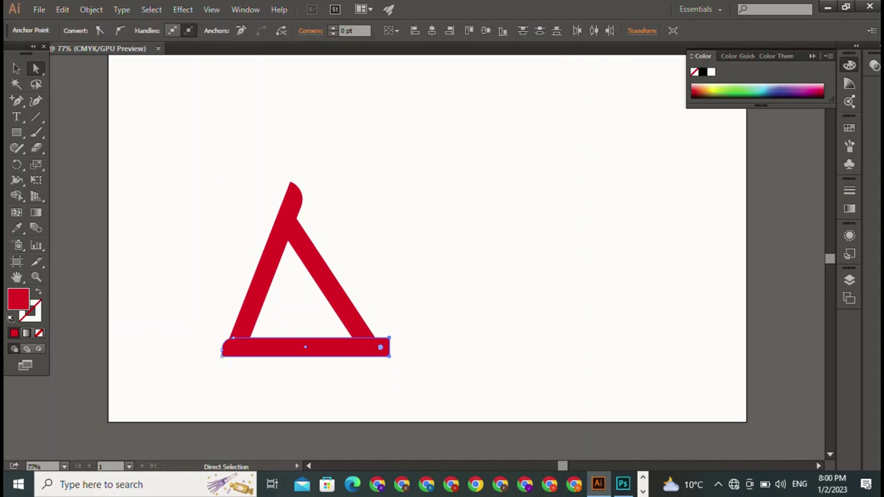
drag(380, 347, 373, 347)
key(ctrl+shift+a)
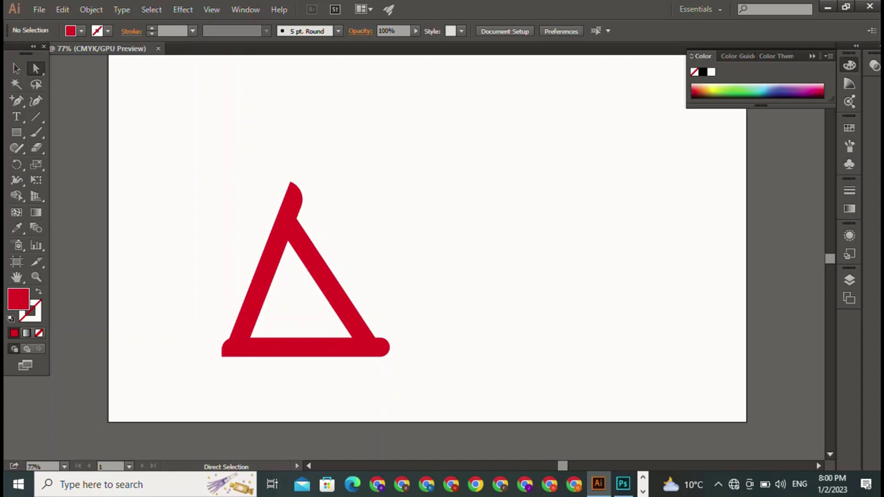
click(379, 347)
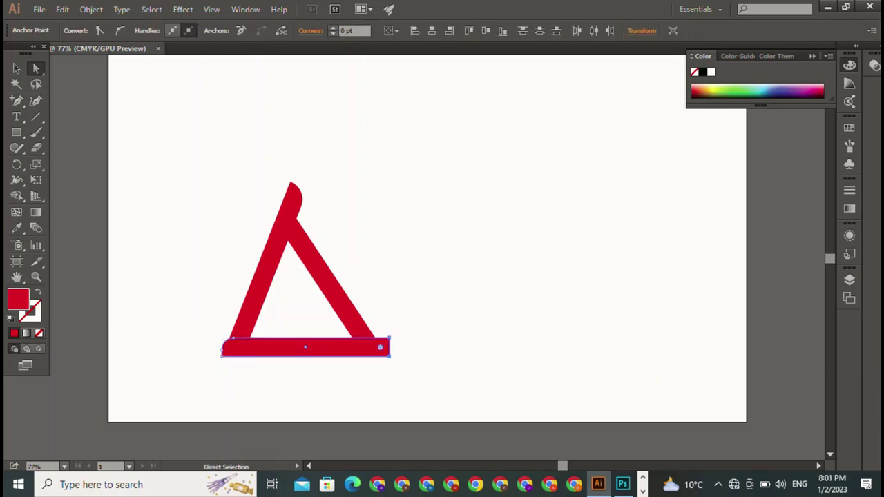
drag(380, 347, 370, 355)
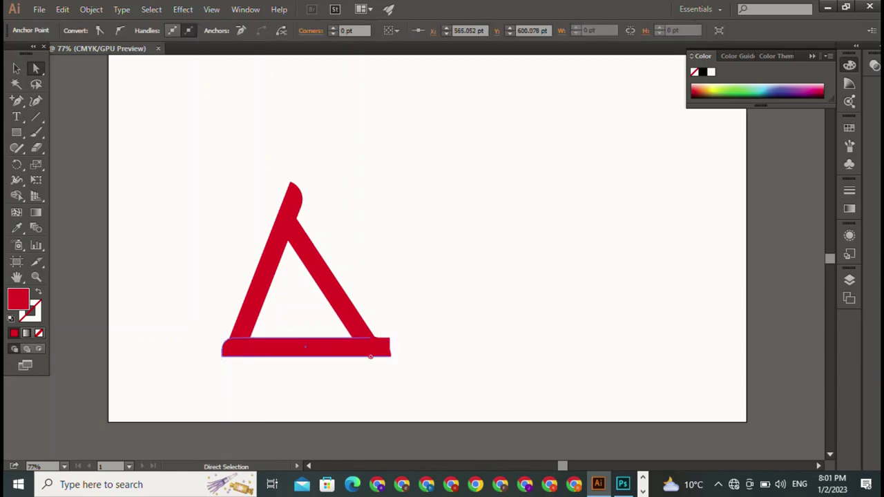
key(v)
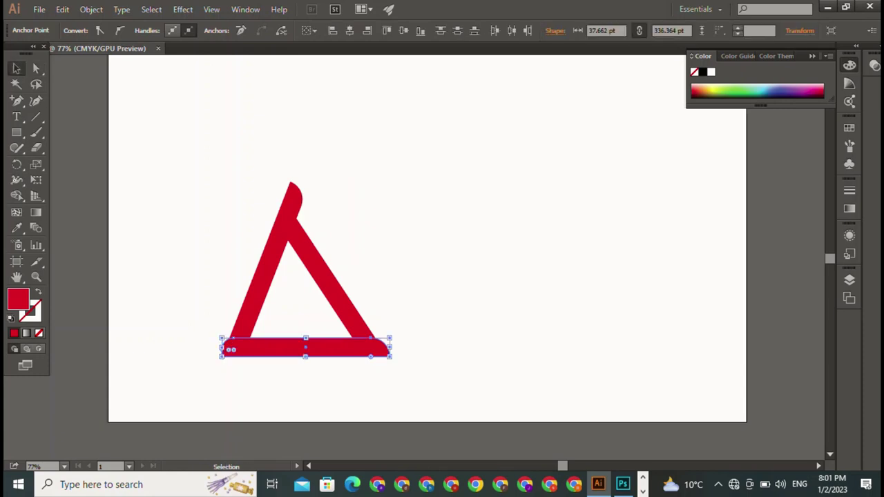
key(ctrl+shift+a)
- Move the red triangle, enlarge it from its top-right corner, and reposition it down-left
drag(158, 163, 367, 371)
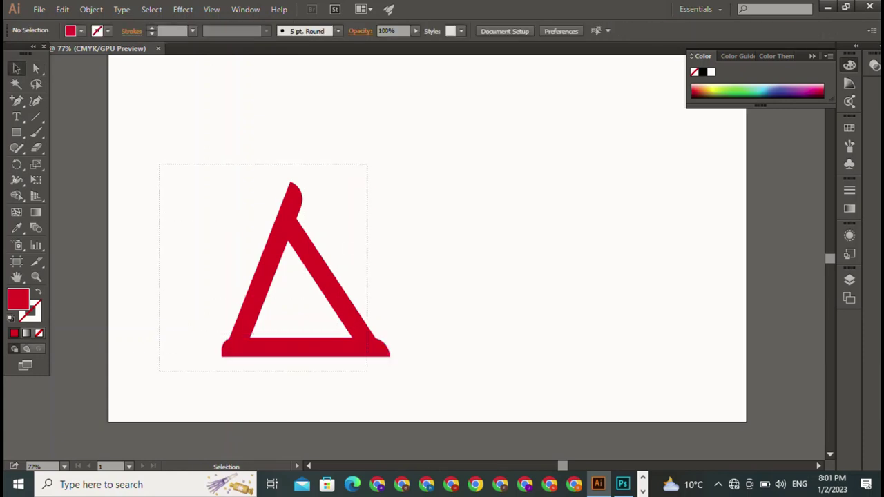
drag(328, 284, 451, 215)
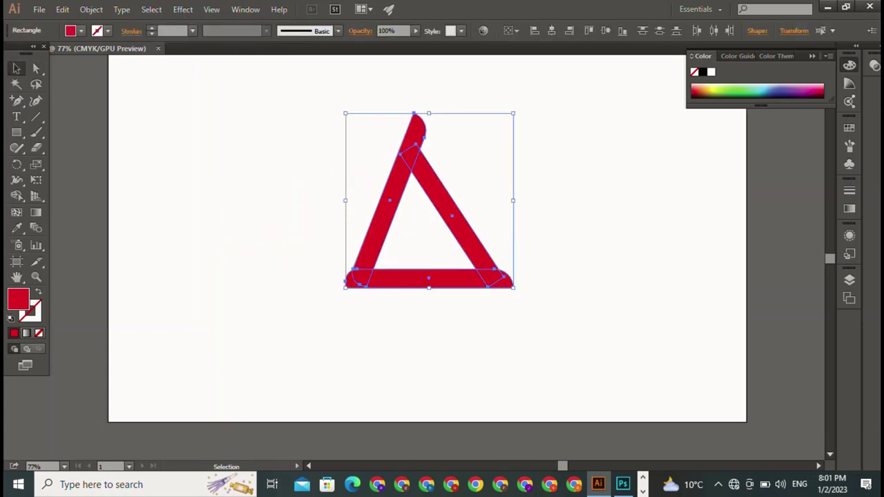
key(ctrl+shift+a)
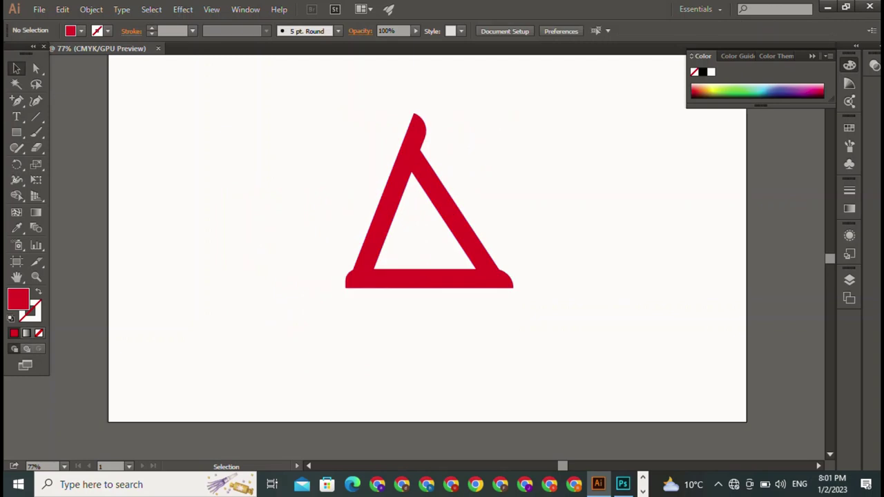
click(485, 267)
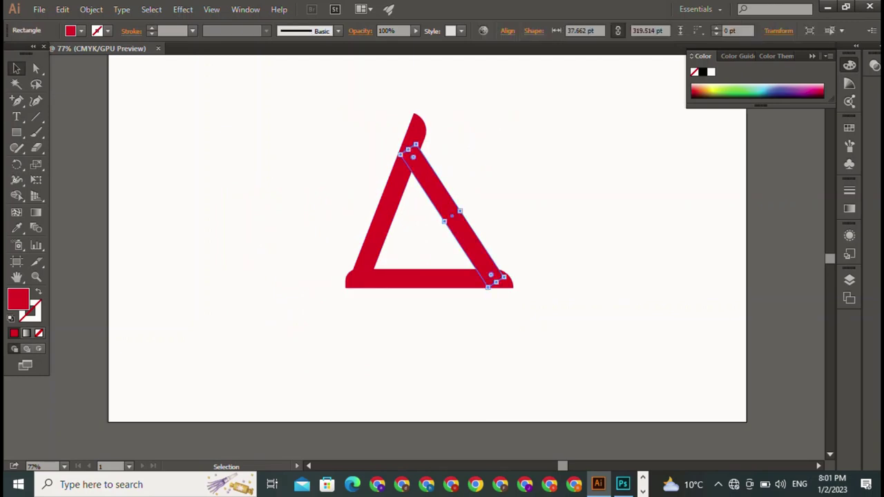
key(ctrl+a)
key(a)
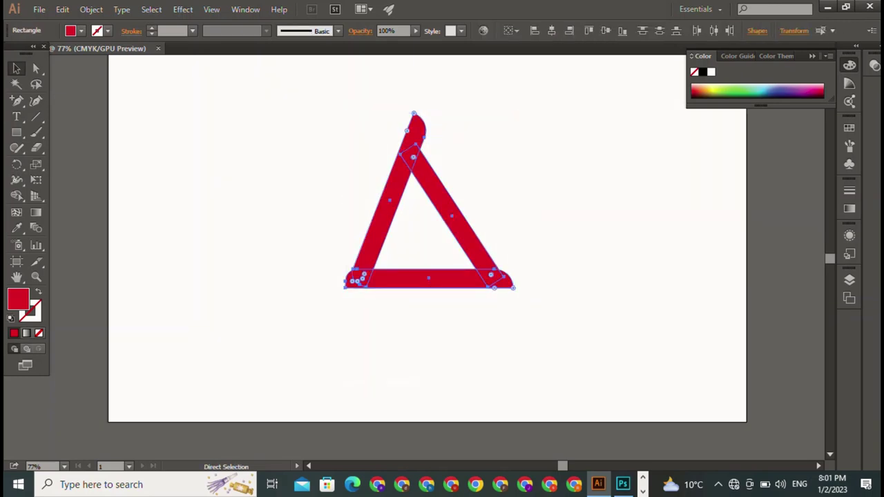
key(v)
mouse_move(513, 112)
mouse_down()
mouse_move(582, 67)
mouse_move(556, 67)
mouse_up()
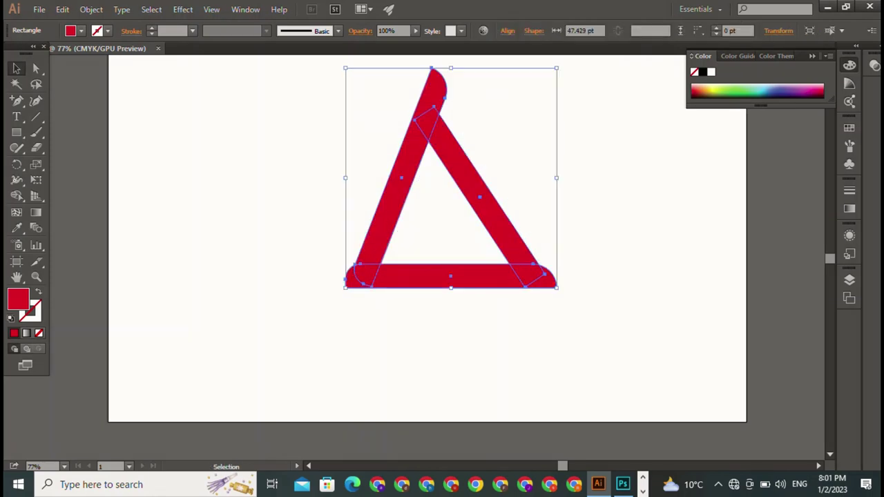
drag(428, 276, 278, 314)
key(ctrl+shift+a)
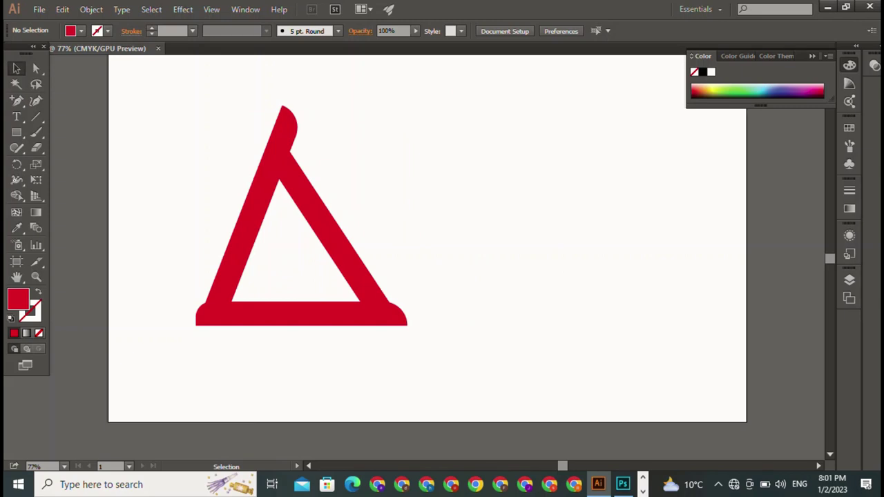
- Add a Y text object right of the triangle and scale it to 204.48 pt
key(t)
click(386, 123)
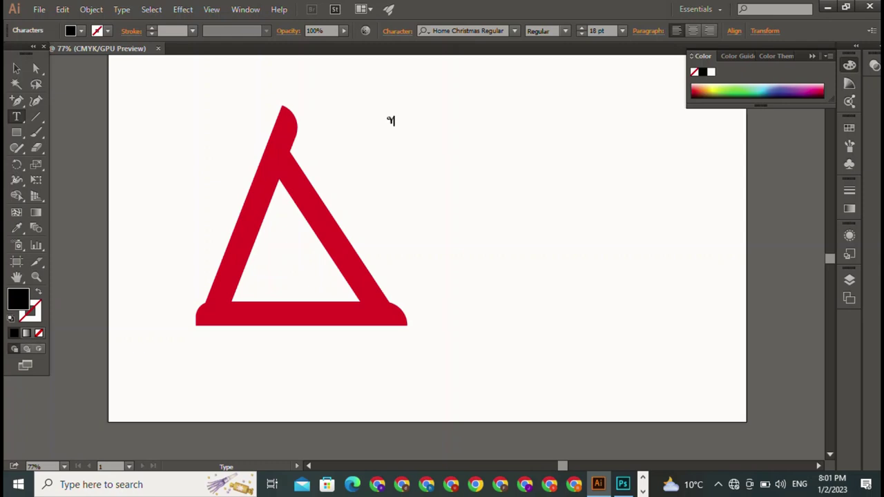
click(390, 120)
key(Escape)
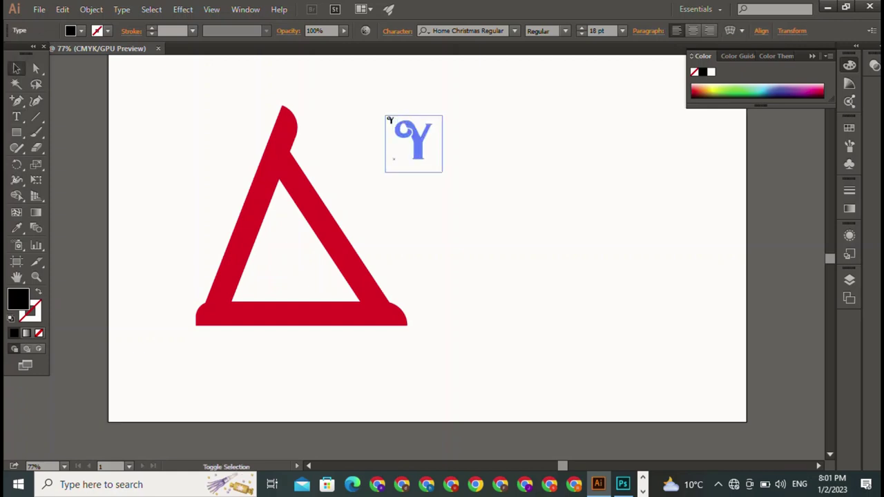
drag(390, 120, 526, 279)
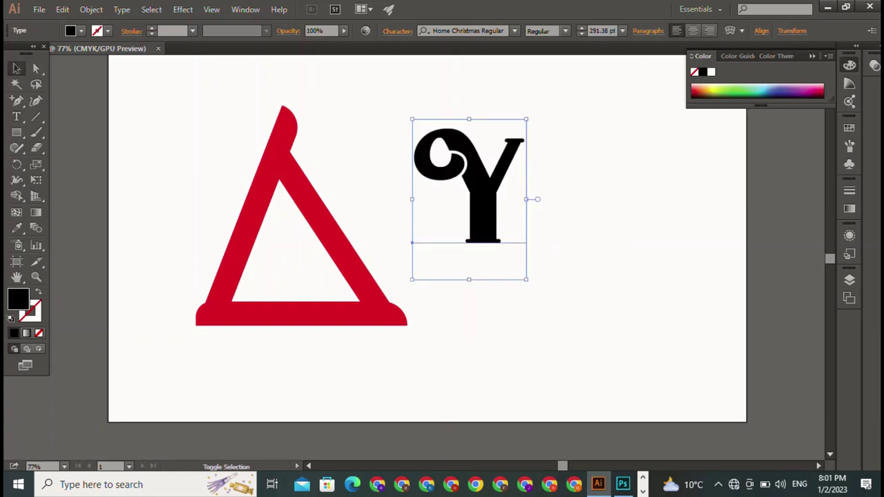
drag(527, 119, 493, 167)
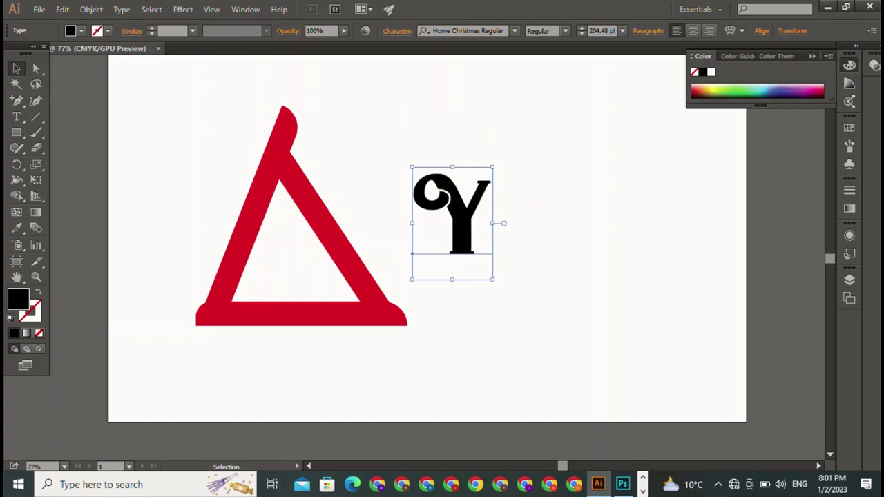
- Try Javanese Text, Lost Sunset and Matura MT Script Capitals fonts on the Y
click(514, 30)
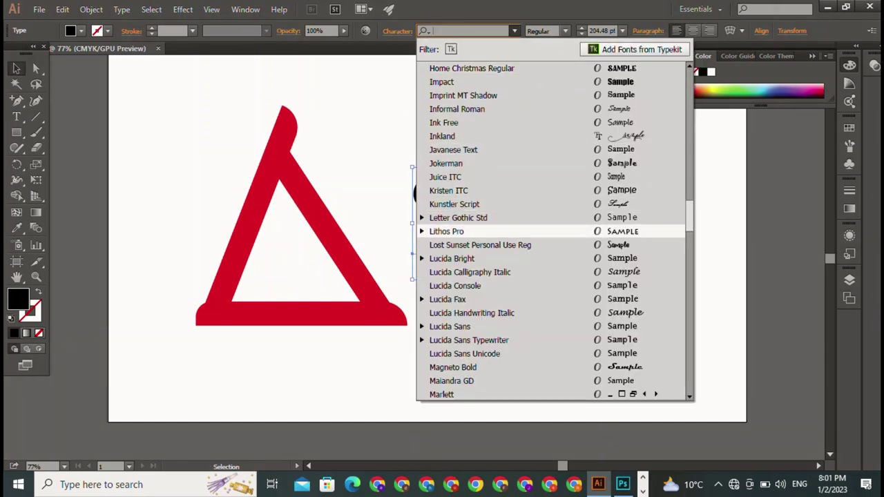
click(455, 150)
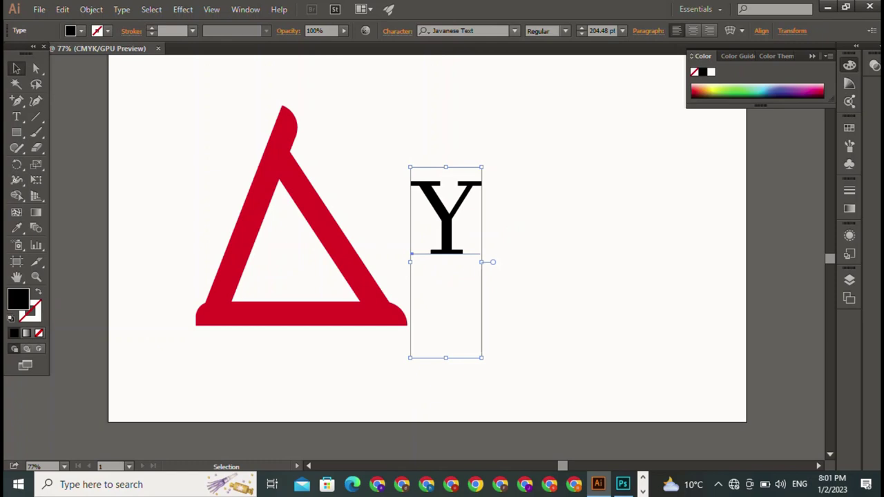
click(513, 31)
key(Up)
key(Up)
key(Return)
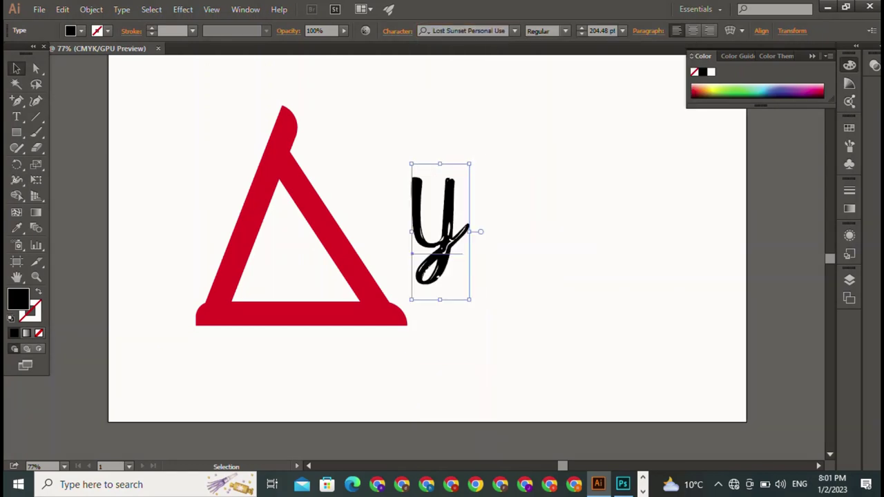
click(513, 31)
key(Down)
key(Down)
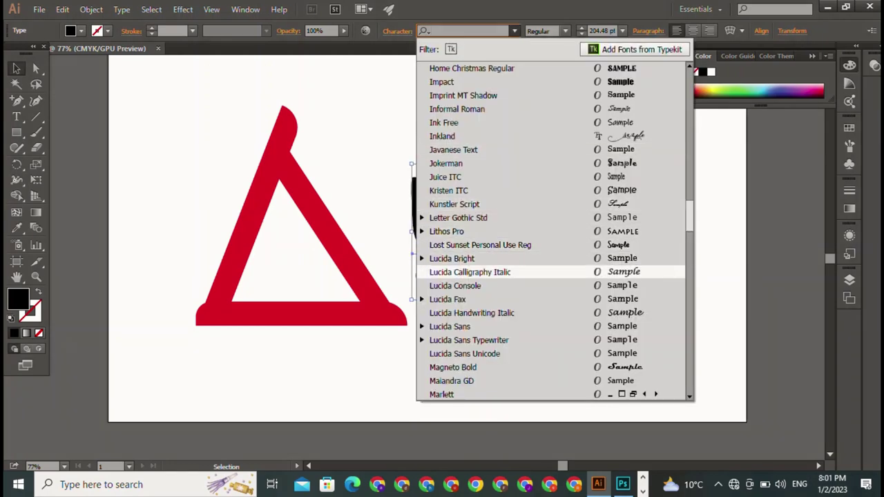
key(Down)
key(Down)
key(Down)
key(Down)
key(Down)
key(Down)
key(Down)
key(Down)
key(Down)
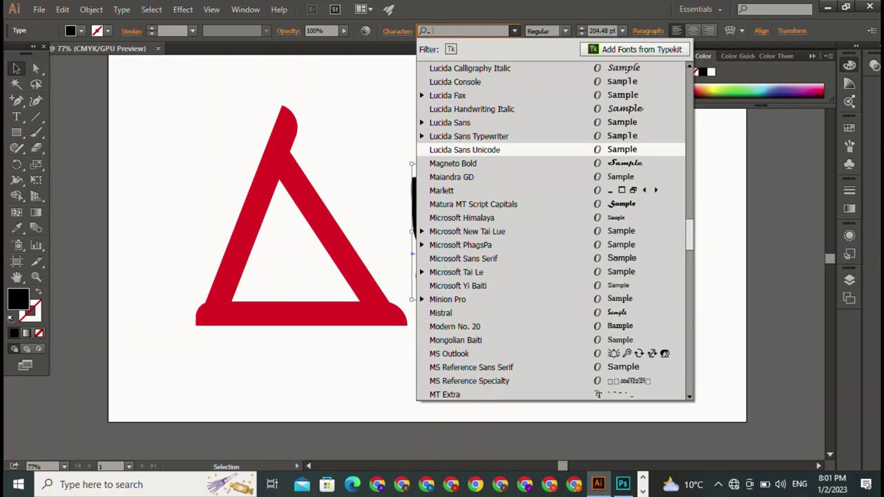
key(Down)
key(Down)
key(Up)
key(Up)
- Try Myriad Pro, Neometric and Old English Text MT fonts on the Y
key(Down)
key(Return)
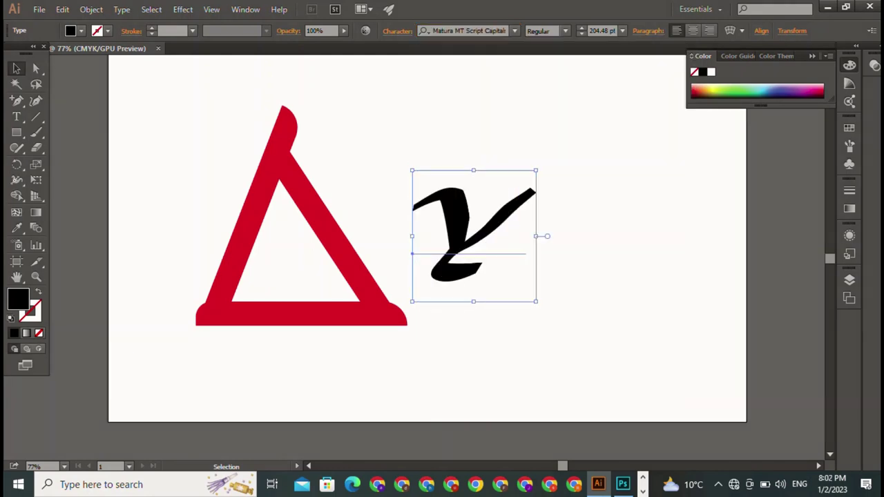
click(514, 30)
key(Down)
key(Down)
key(Down)
key(Down)
key(Down)
key(Down)
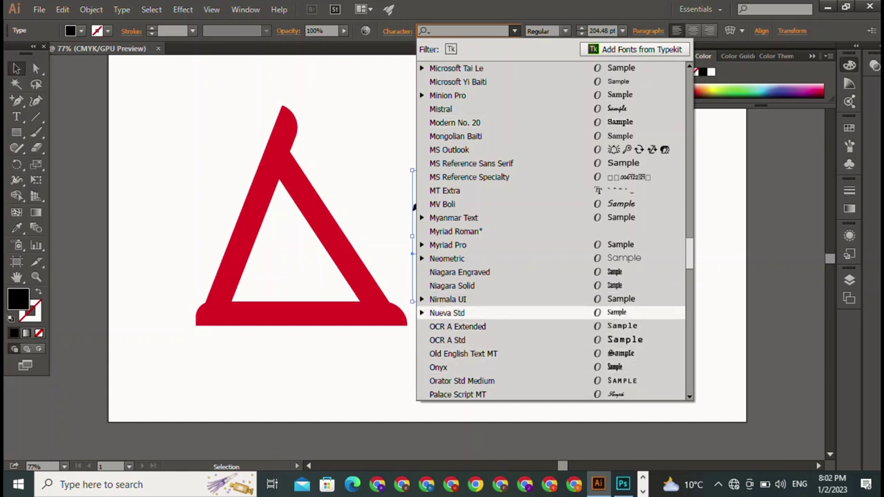
key(Down)
key(Down)
key(Down)
key(Return)
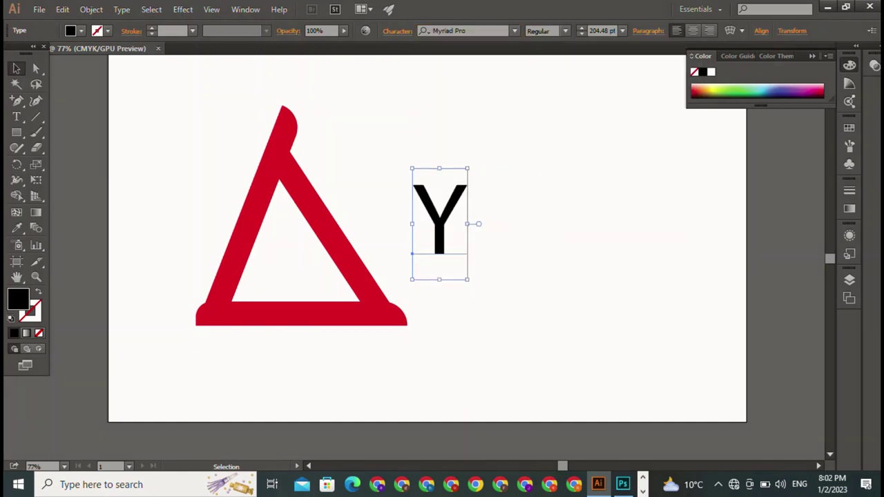
click(514, 31)
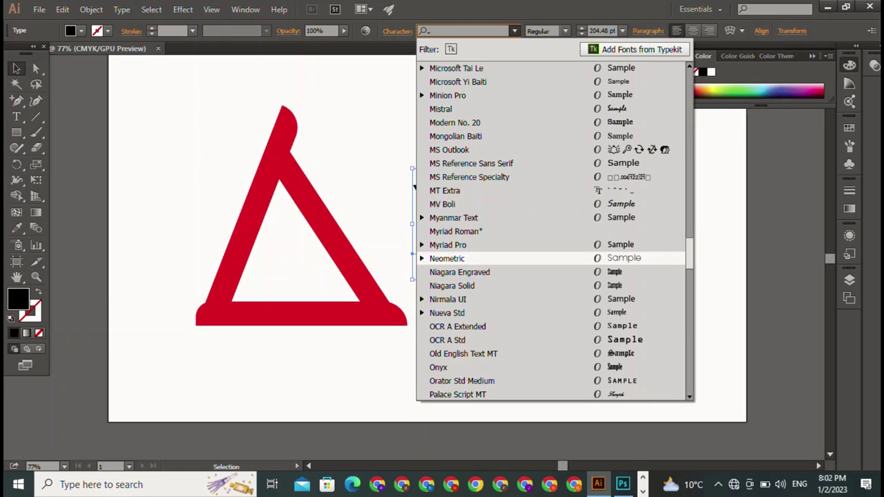
key(Return)
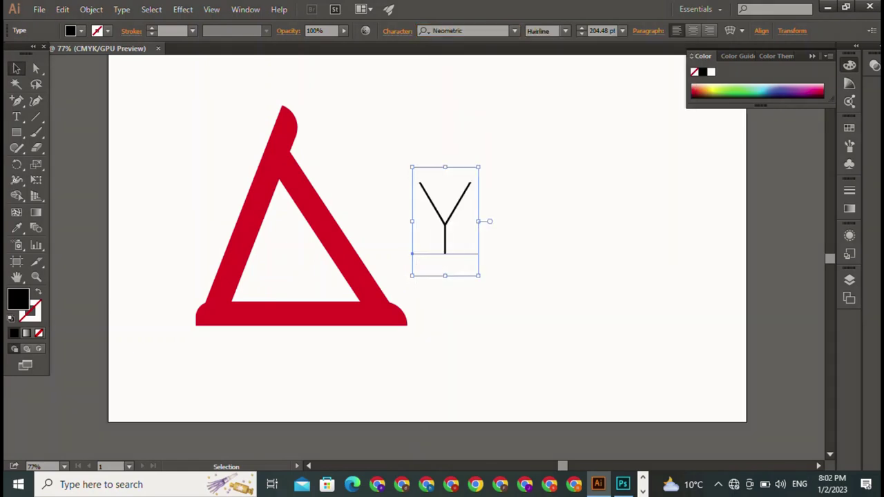
click(514, 31)
scroll(552, 228, down, 5)
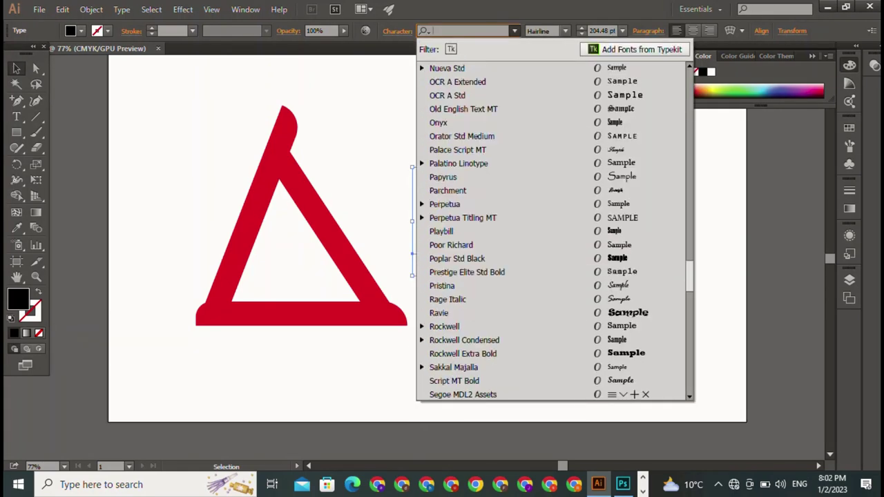
click(463, 108)
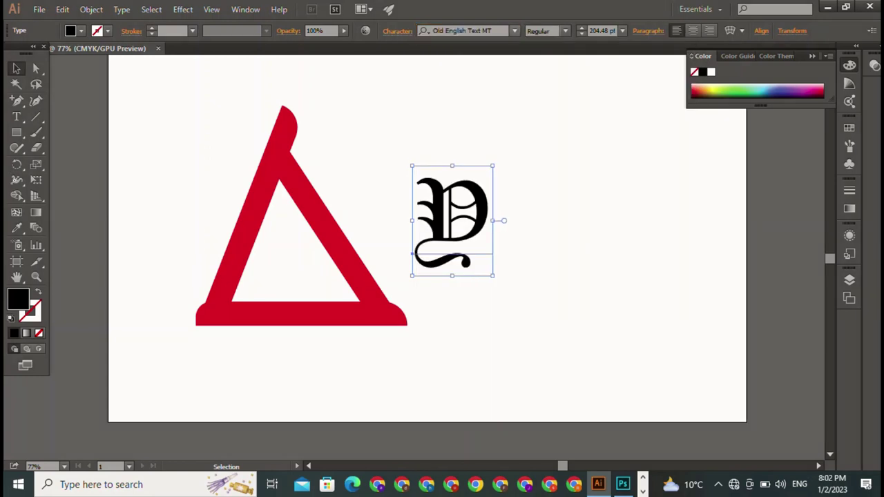
- Try Rage Italic, Showcard Gothic and SILVERS PERSONAL USE Regular fonts on the Y
click(515, 30)
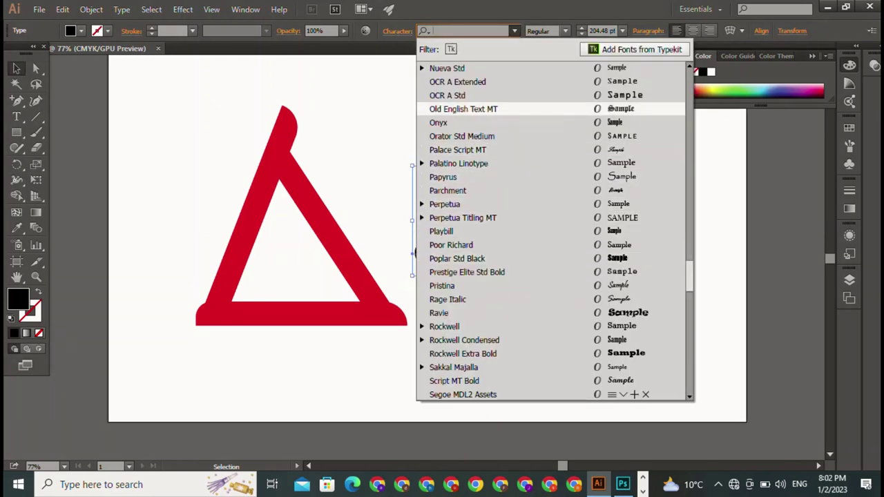
scroll(552, 228, down, 3)
click(456, 176)
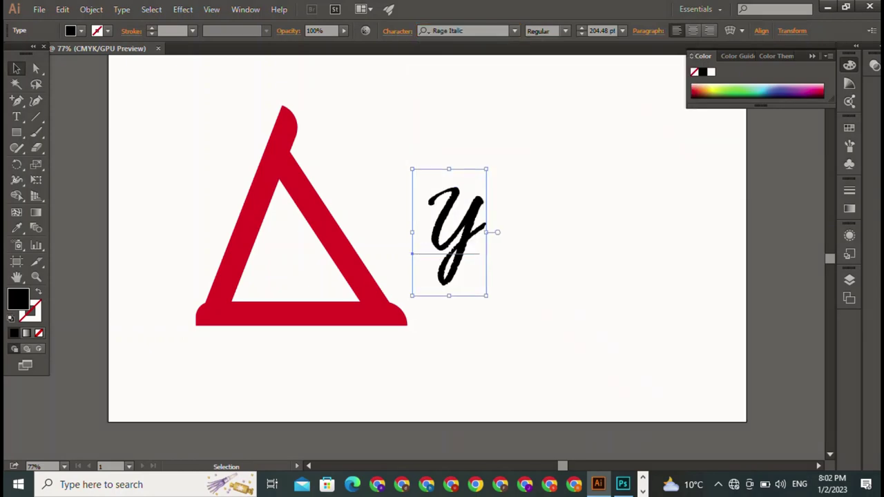
click(515, 30)
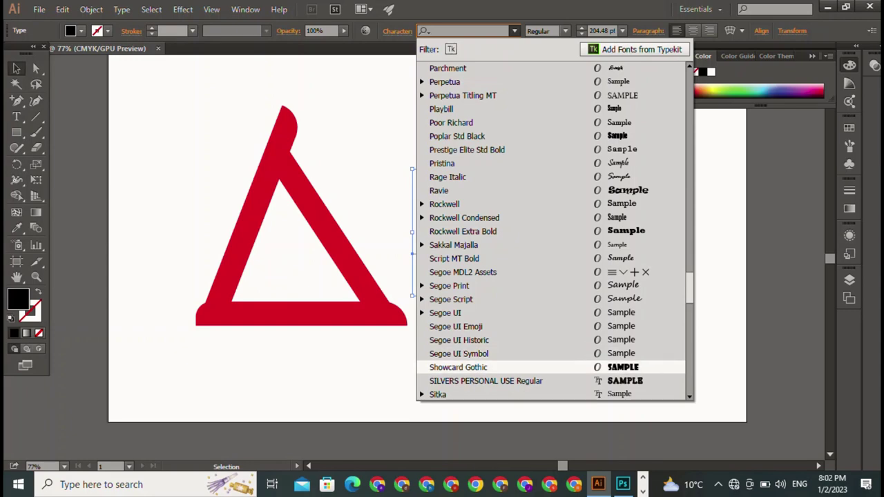
click(458, 366)
click(514, 31)
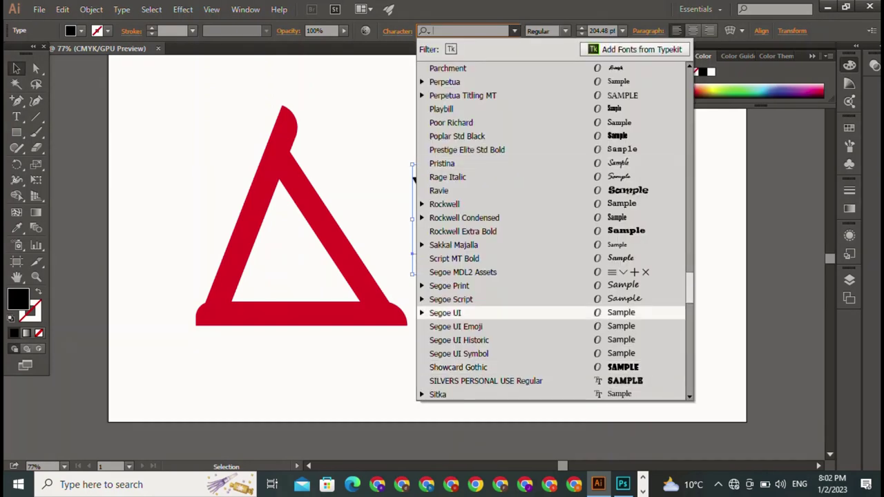
scroll(483, 353, down, 1)
scroll(483, 312, down, 2)
click(485, 259)
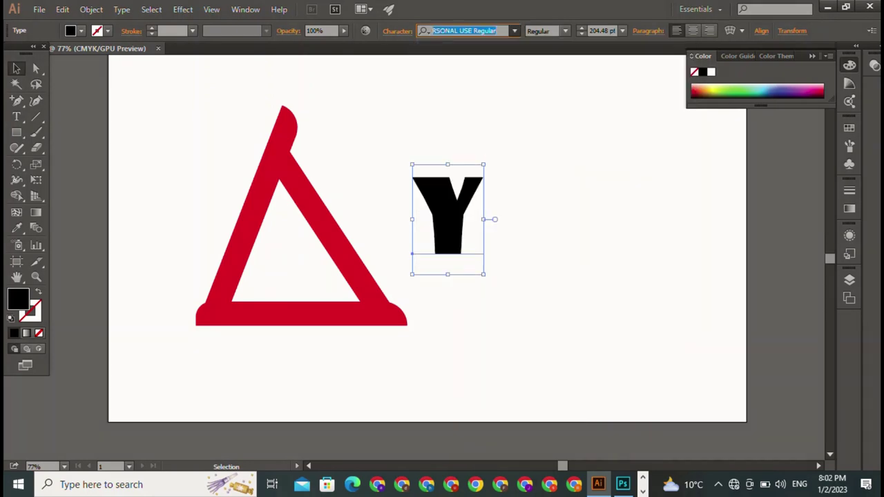
- Try Something Dangerous, Vivaldi Italic and Stencil fonts on the Y
click(514, 30)
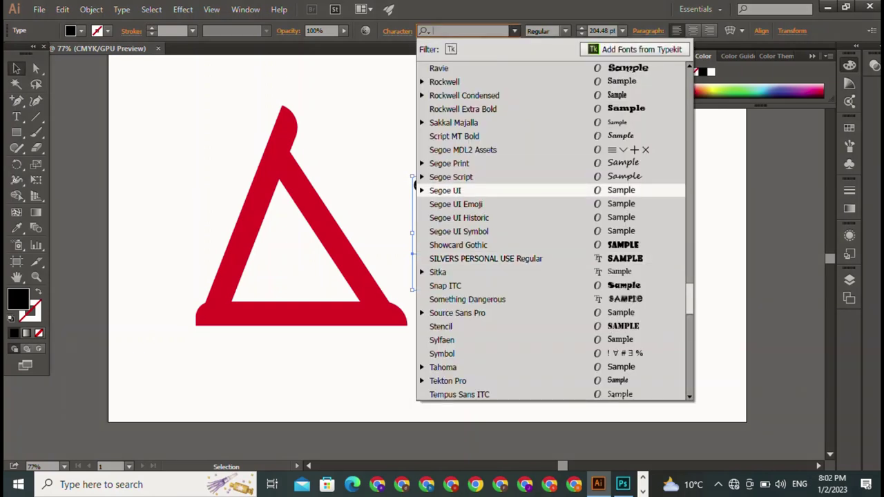
click(455, 31)
text(Something Dangerous)
key(Return)
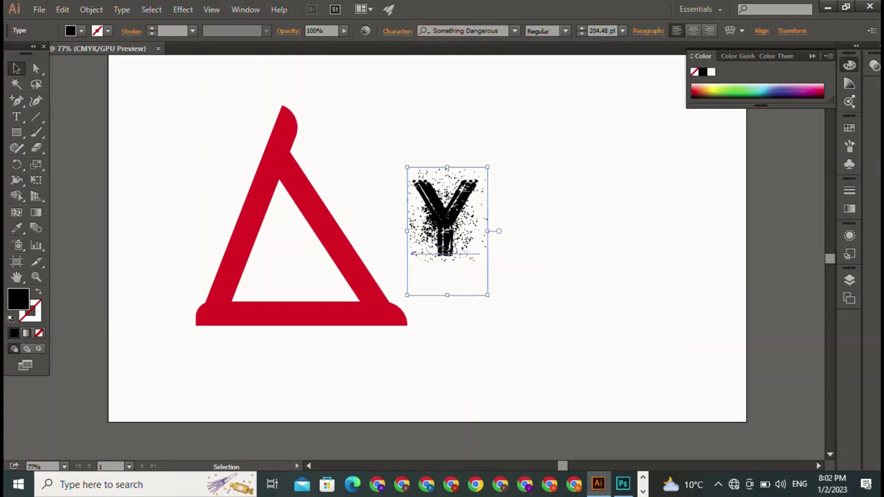
click(514, 31)
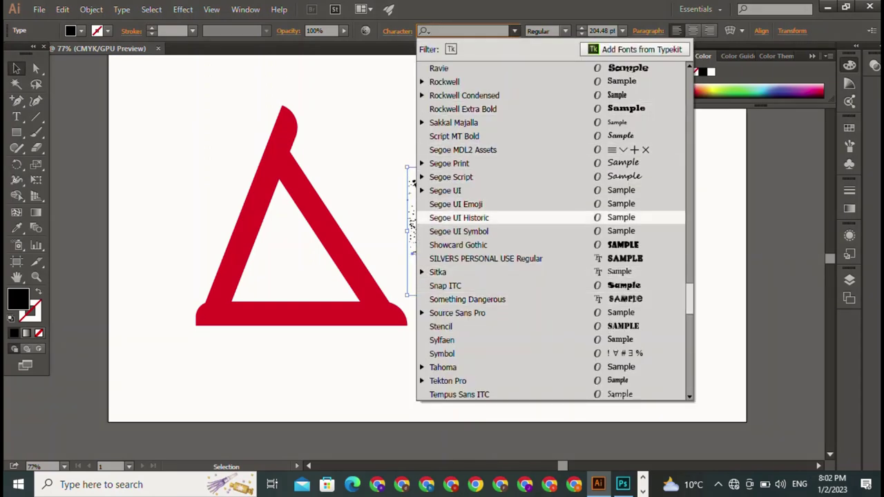
scroll(554, 231, down, 4)
scroll(554, 231, down, 2)
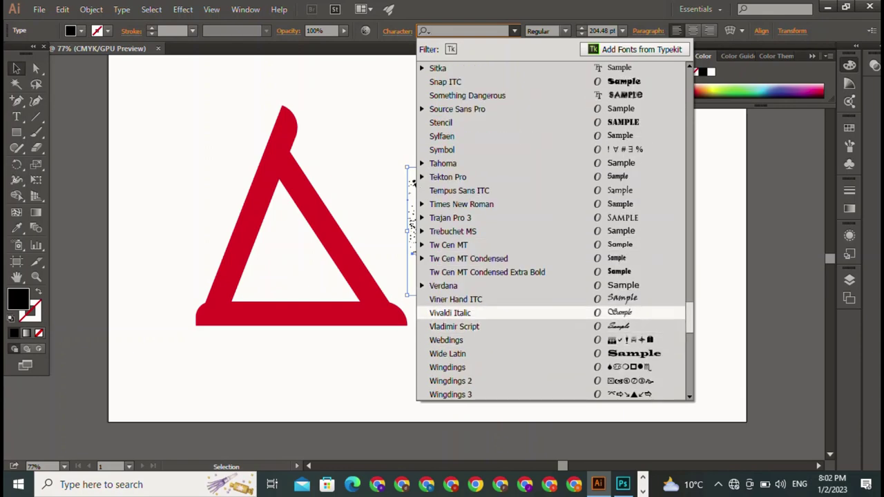
click(449, 313)
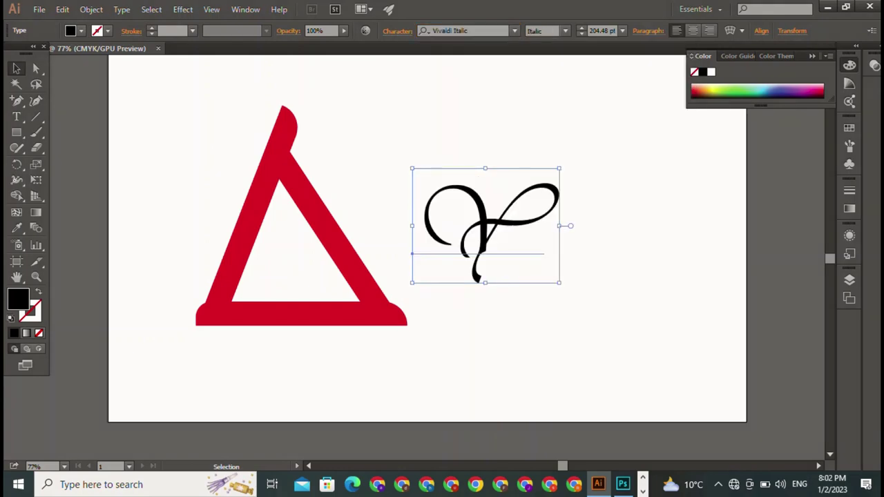
click(515, 31)
click(448, 123)
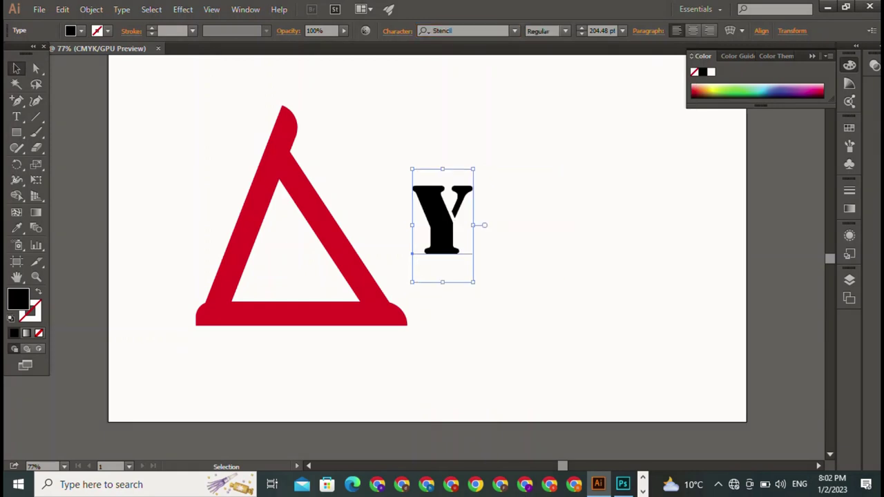
- Browse back up the font list and try DKC Forever on the Y
click(515, 31)
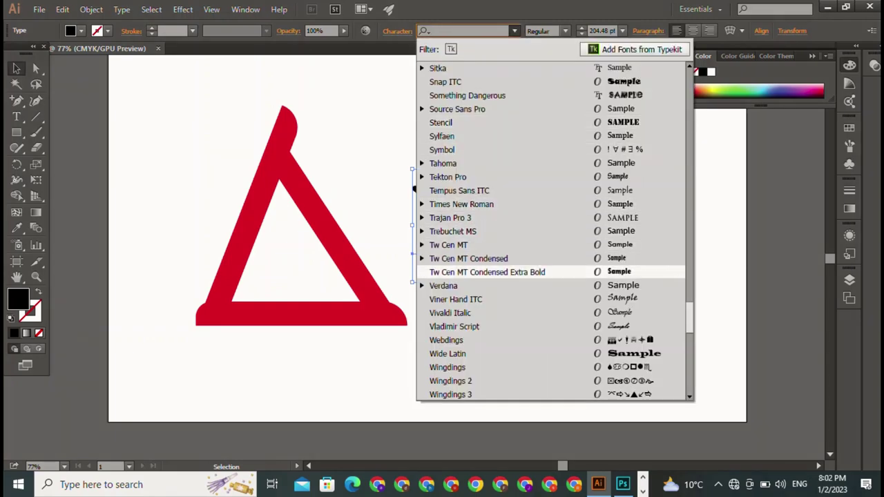
scroll(552, 232, down, 1)
scroll(552, 231, down, 4)
scroll(552, 231, up, 7)
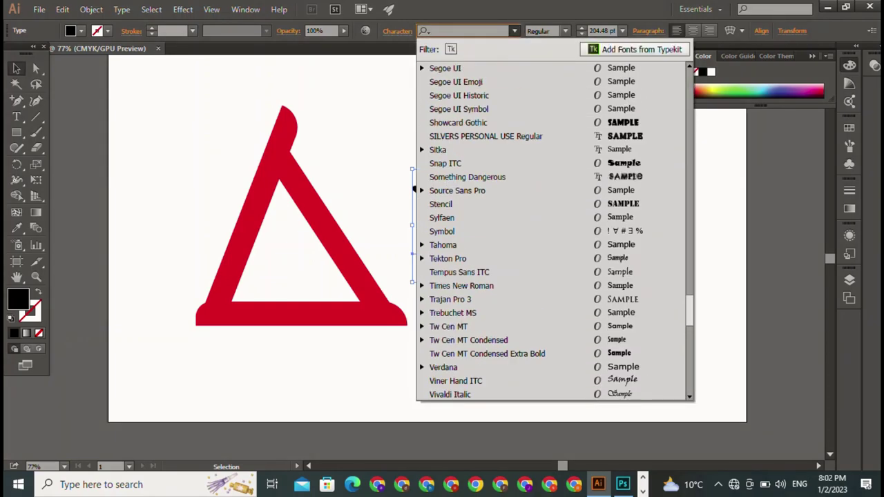
scroll(553, 231, up, 7)
scroll(553, 122, up, 8)
scroll(553, 122, up, 8)
scroll(552, 122, up, 8)
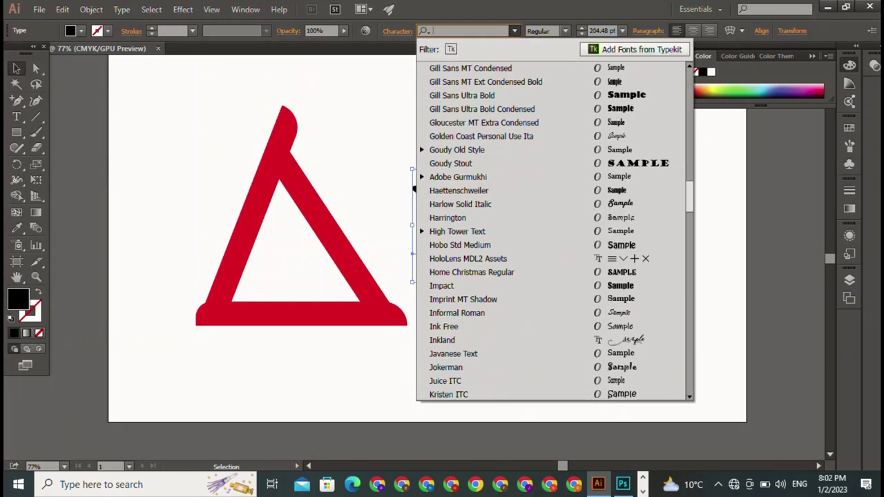
scroll(552, 149, up, 9)
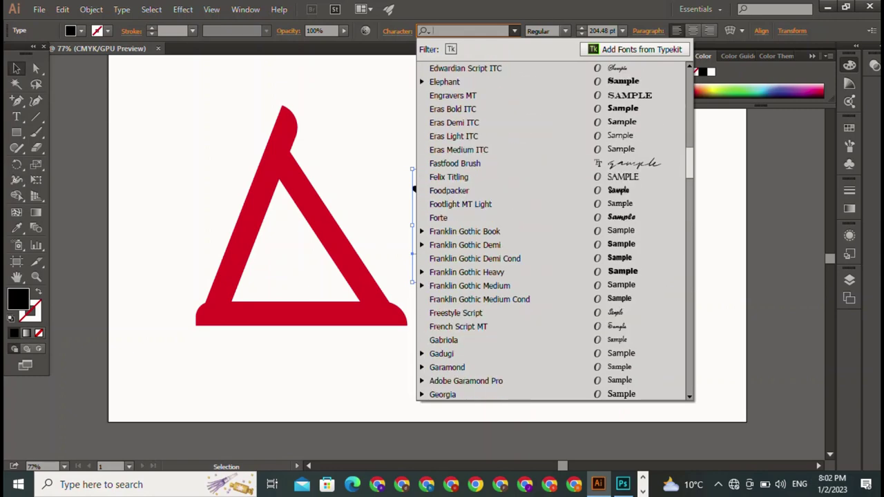
scroll(552, 150, up, 1)
scroll(552, 149, up, 6)
click(450, 285)
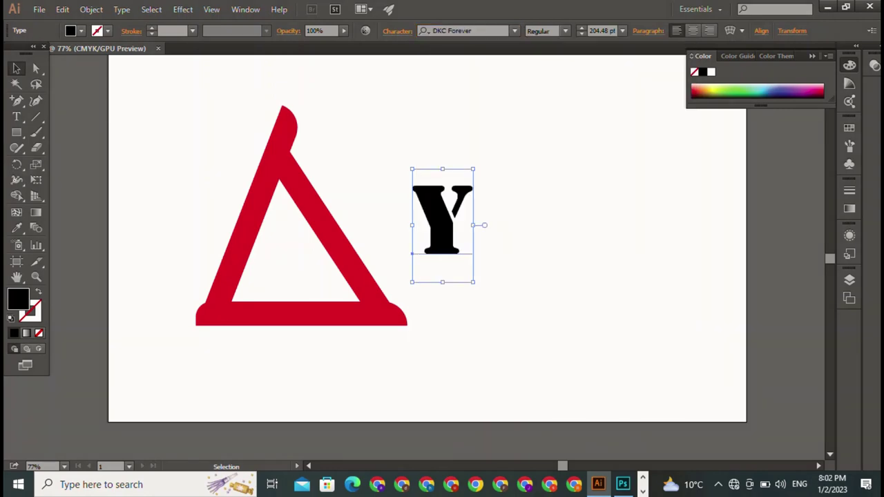
- Compare Doom 2016 Right and Doom 2016 Text, then settle on Copperplate Gothic Bold
click(513, 30)
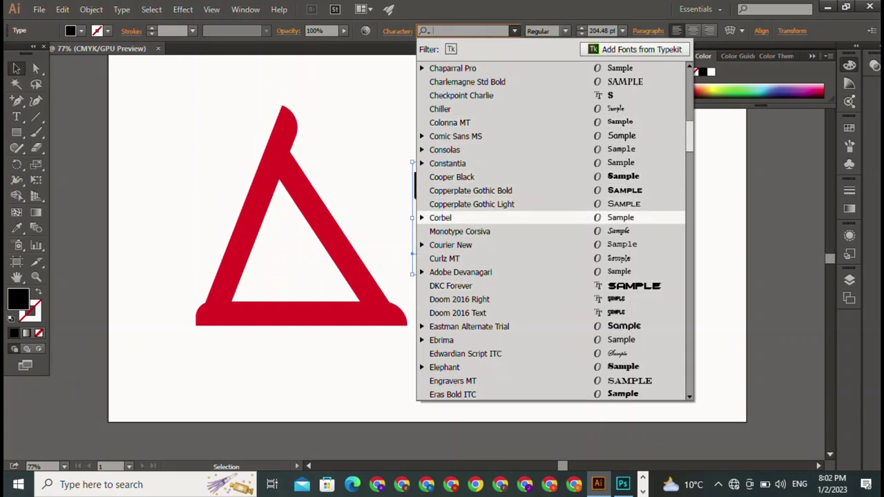
click(456, 299)
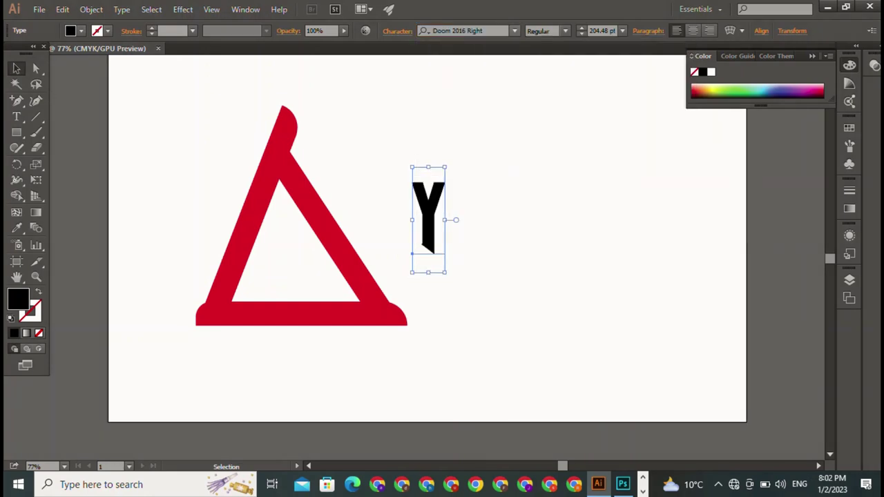
click(514, 31)
key(Return)
click(514, 31)
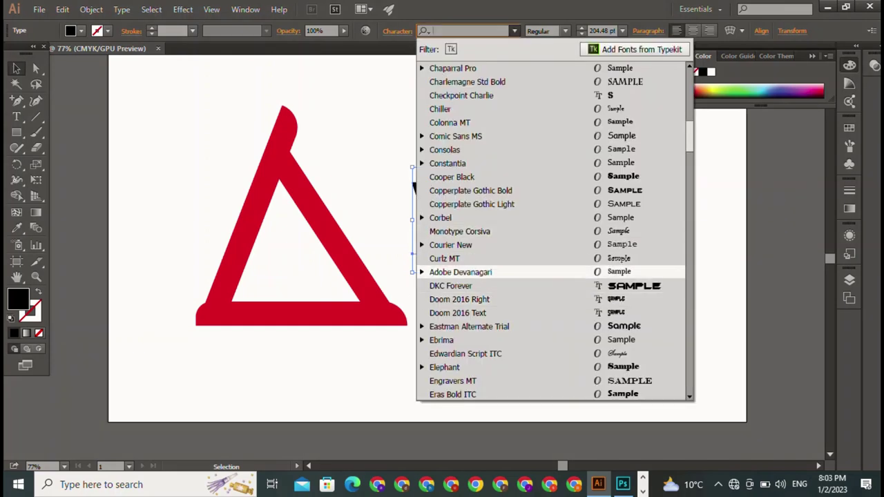
click(454, 311)
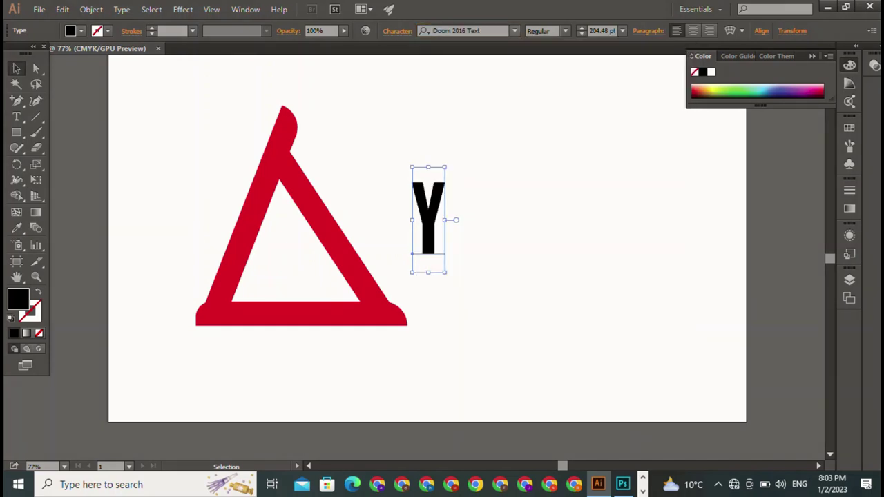
click(513, 31)
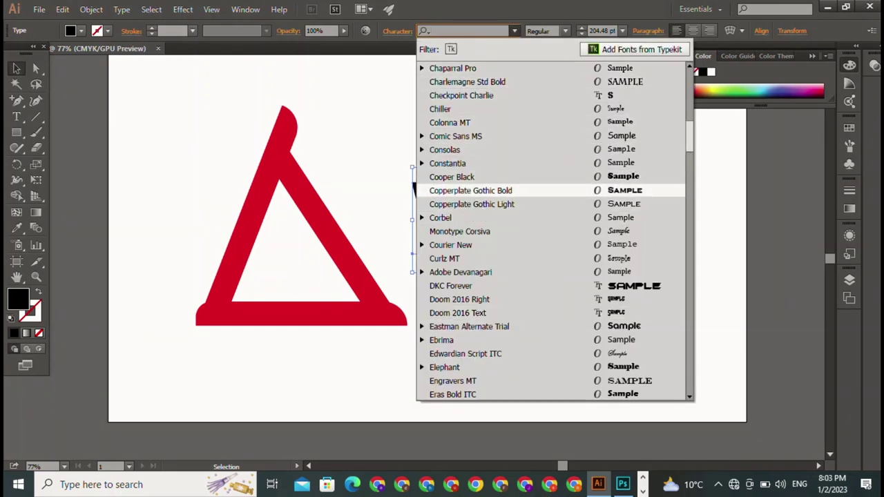
key(Return)
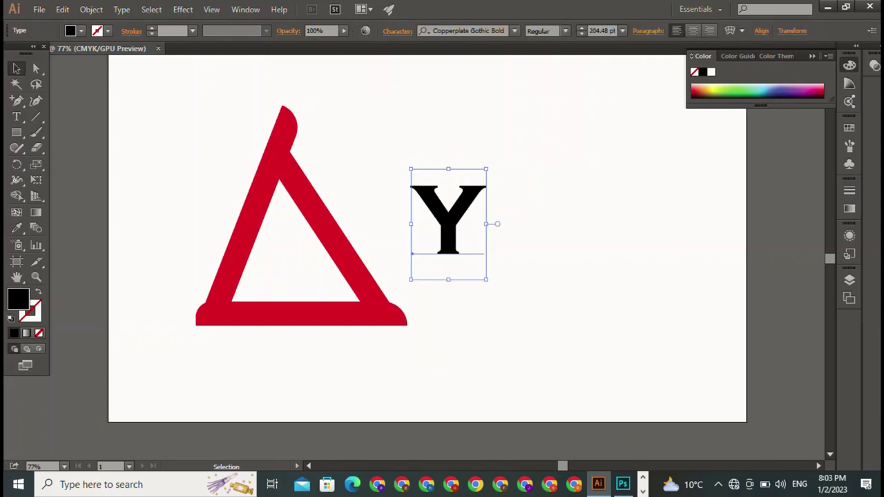
- Type a letter T and set it in Home Christmas Regular
click(17, 117)
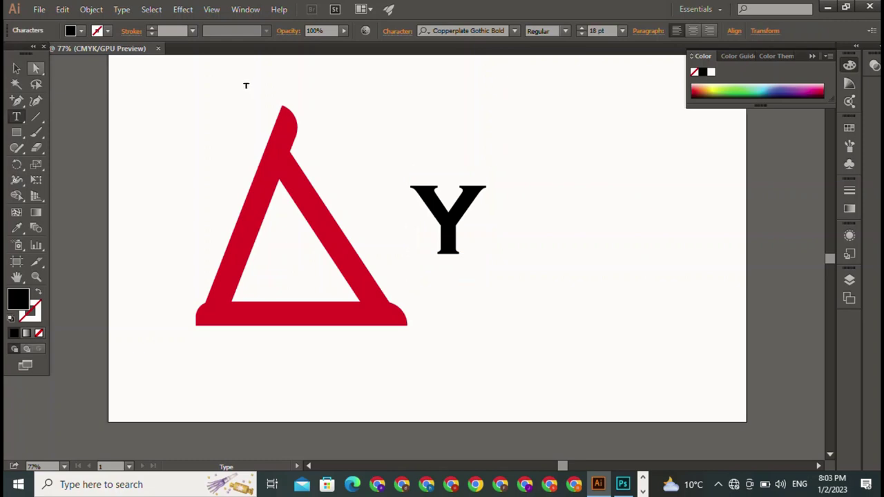
key(Escape)
click(513, 30)
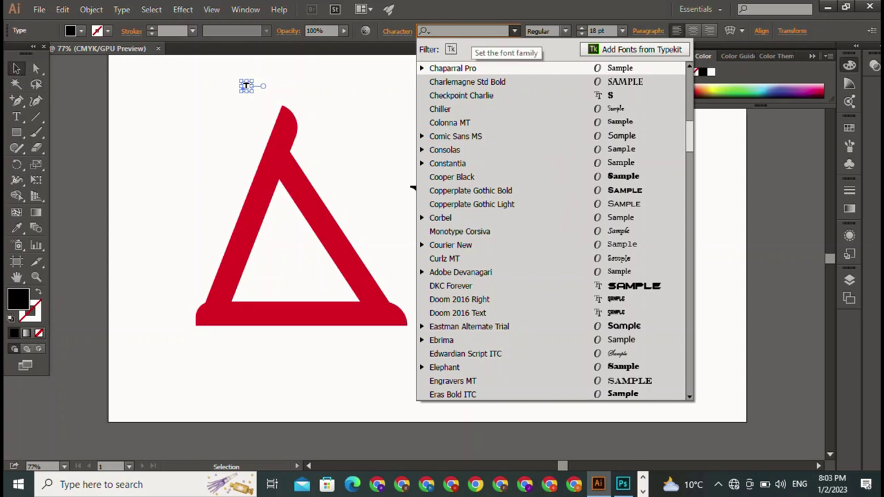
text(ho)
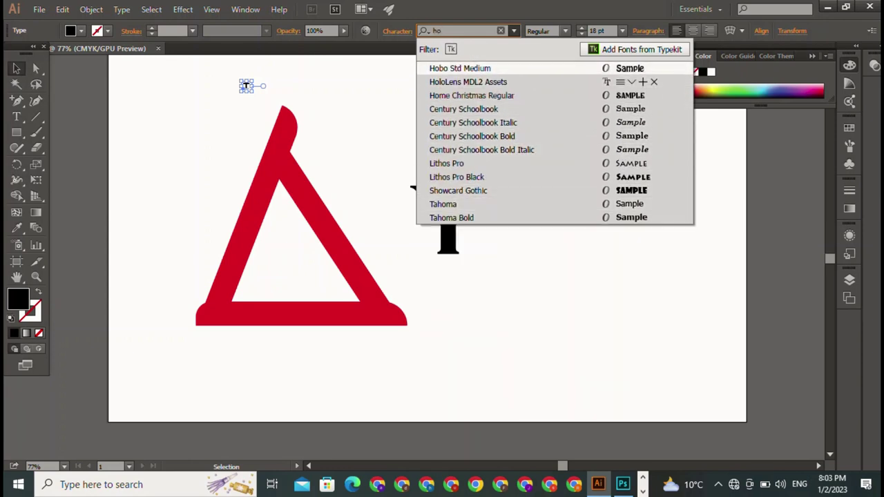
key(Down)
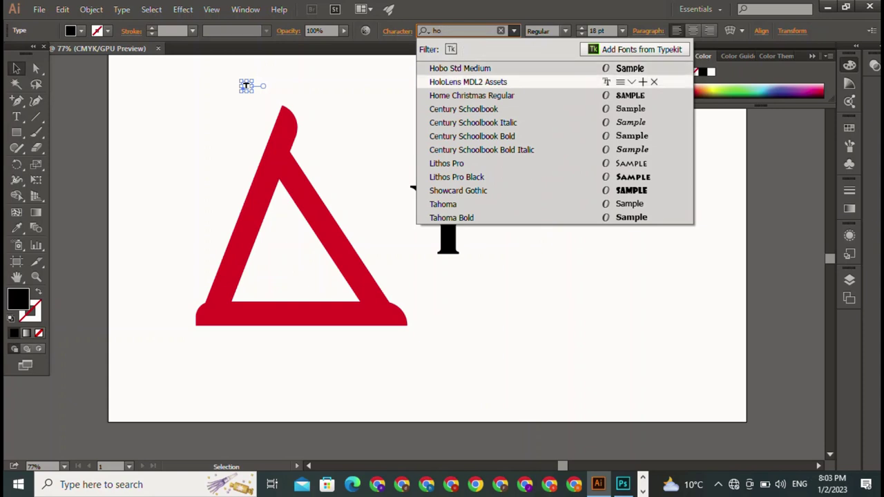
key(Down)
key(Return)
key(Escape)
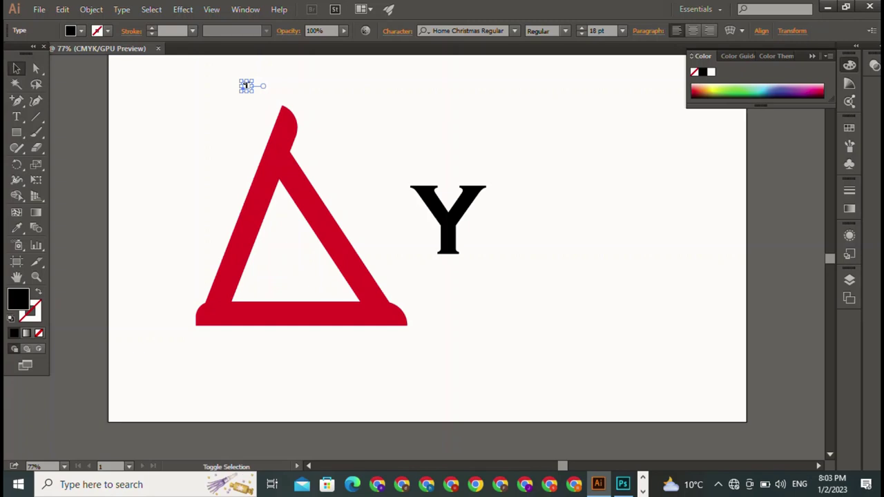
- Scale the T to about 115 pt and place it on top of the Y
drag(253, 92, 353, 214)
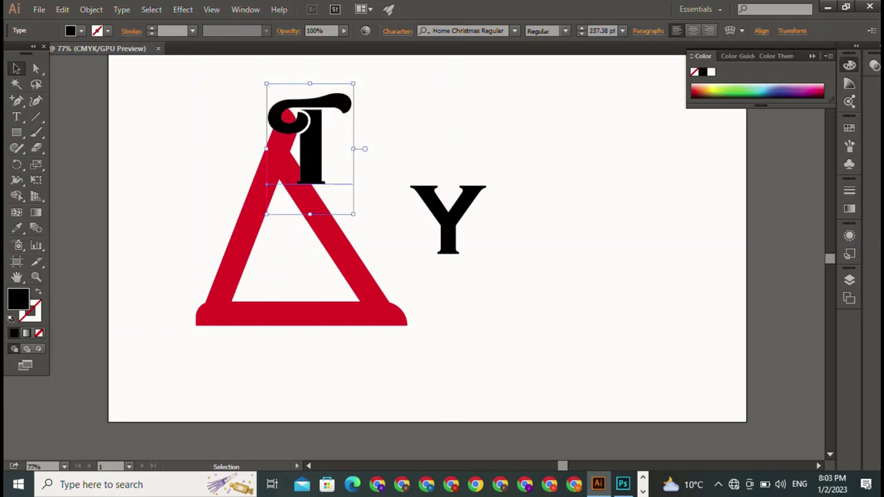
drag(354, 84, 328, 128)
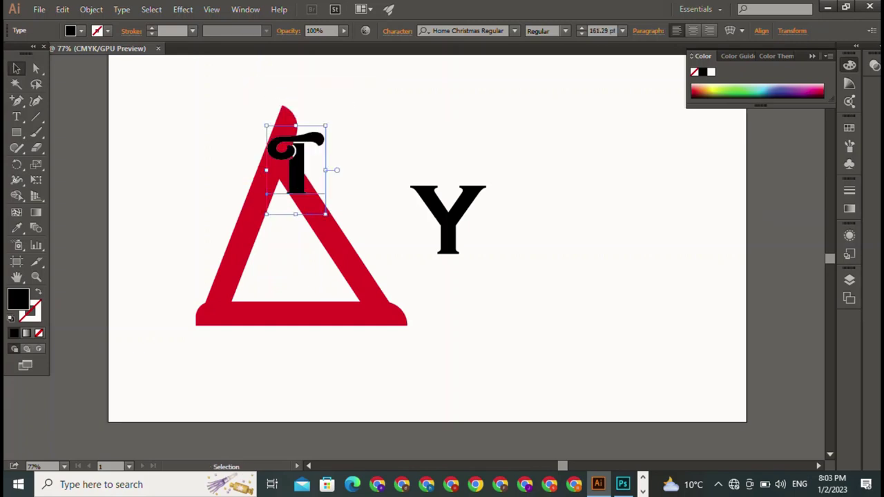
drag(298, 165, 481, 165)
mouse_move(511, 129)
mouse_down()
mouse_move(461, 181)
mouse_move(446, 174)
mouse_move(424, 197)
mouse_up()
key(ctrl+shift+a)
key(ctrl+shift+a)
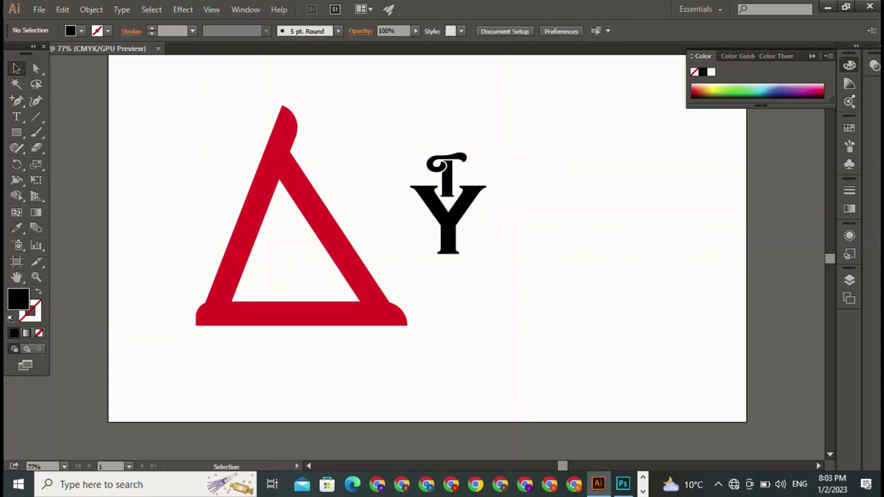
- Move the T-and-Y monogram into the triangle's centre and scale it down
drag(402, 140, 432, 183)
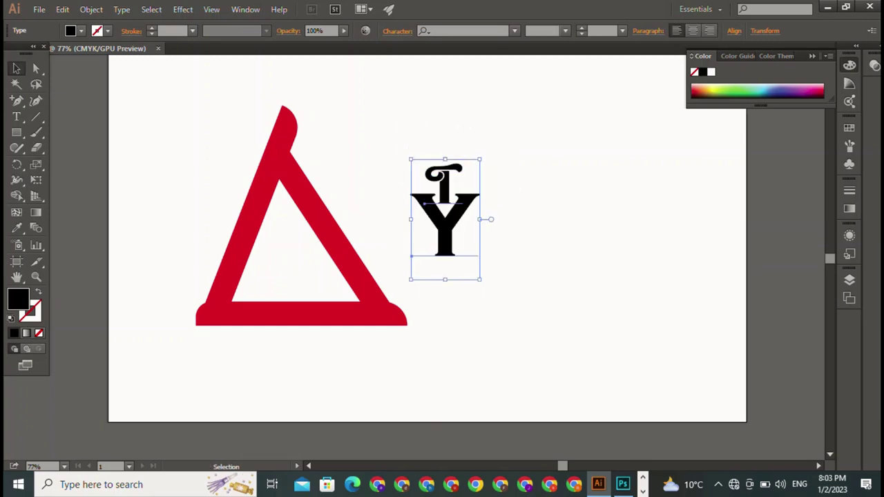
drag(425, 196, 373, 295)
drag(388, 238, 272, 248)
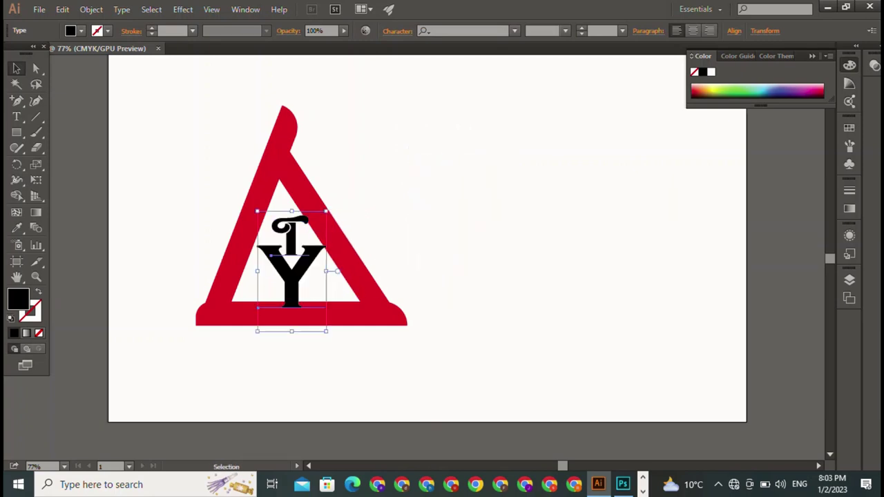
mouse_move(327, 270)
mouse_down()
mouse_move(310, 285)
mouse_move(286, 279)
mouse_move(289, 266)
mouse_up()
key(ctrl+shift+a)
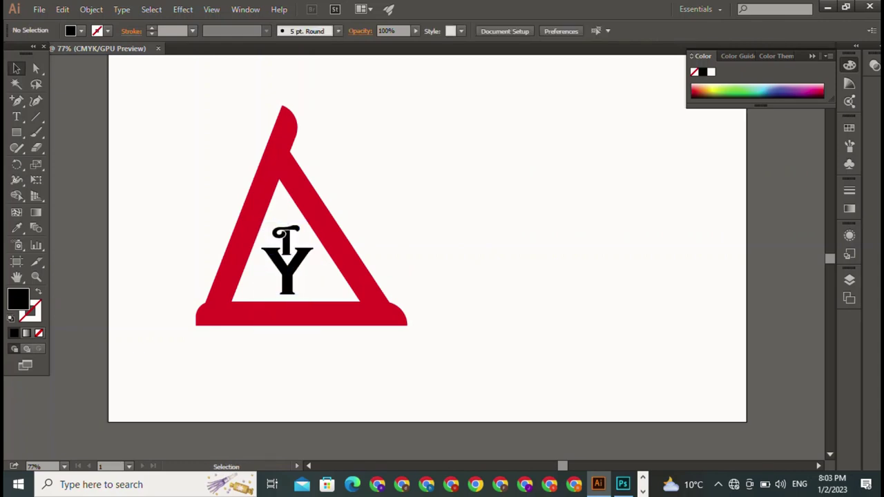
- Draw a thin black bar, shorten it to about 237 pt, and place it under the Y
click(17, 132)
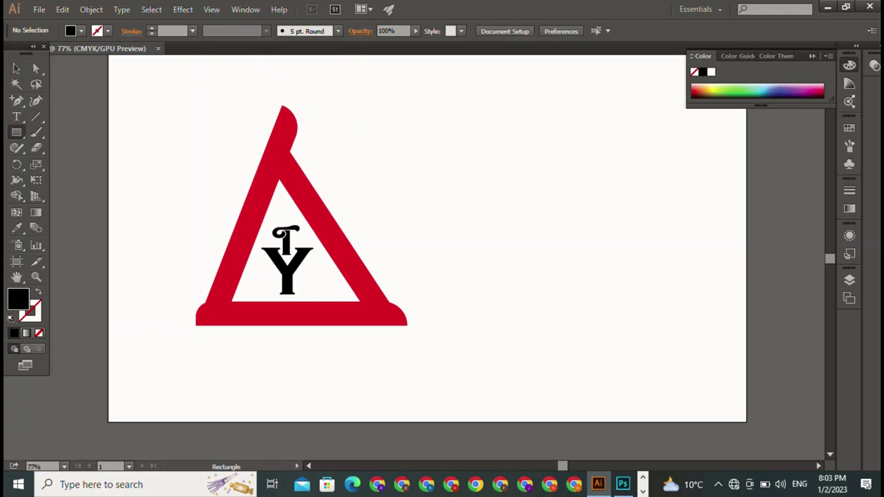
mouse_move(373, 109)
mouse_down()
mouse_move(504, 119)
mouse_move(519, 111)
mouse_up()
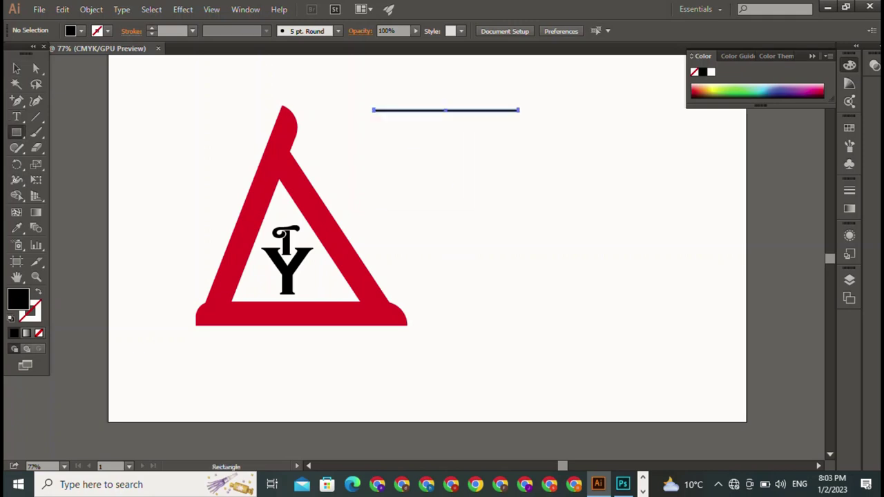
click(16, 68)
key(ctrl+shift+a)
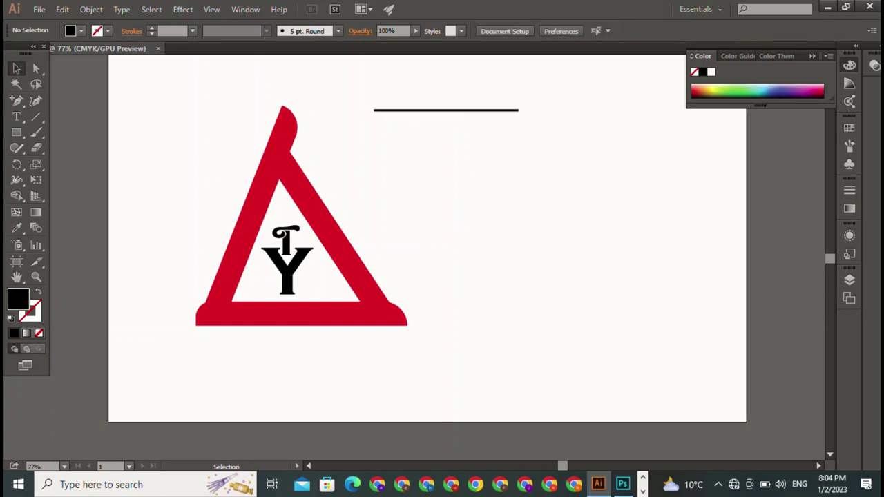
drag(445, 110, 287, 290)
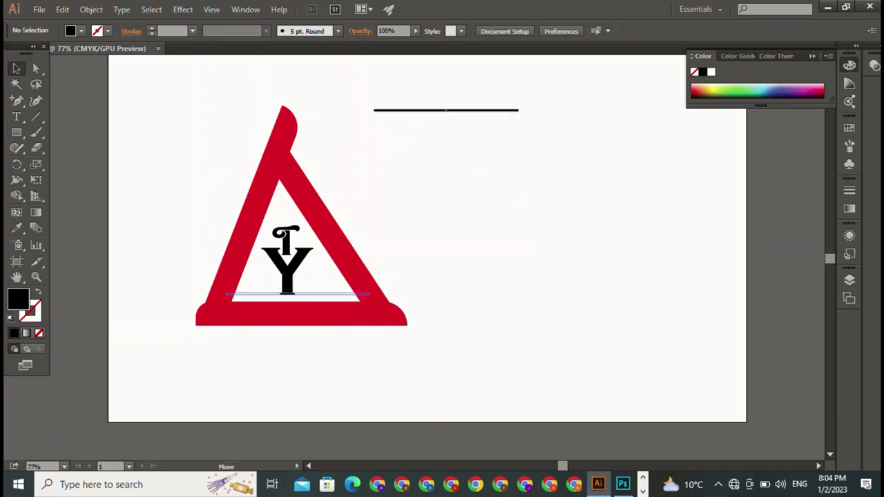
drag(288, 291, 566, 190)
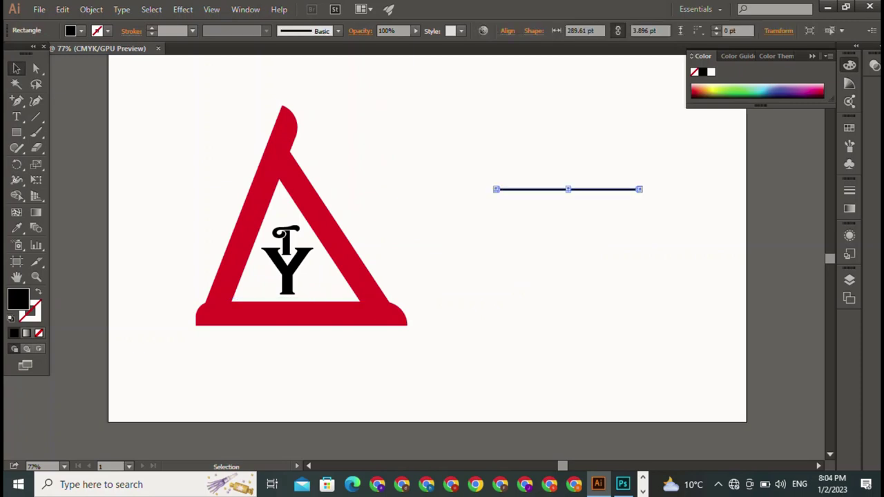
drag(639, 188, 614, 189)
mouse_move(554, 188)
mouse_down()
mouse_move(550, 212)
mouse_move(295, 298)
mouse_up()
key(ctrl+shift+a)
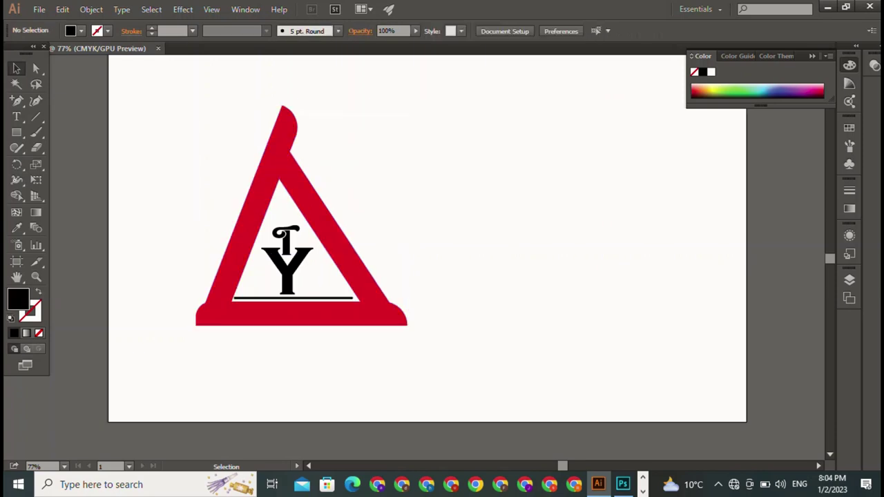
- Select the triangle, monogram and bar together and drag them to the right
drag(174, 158, 402, 371)
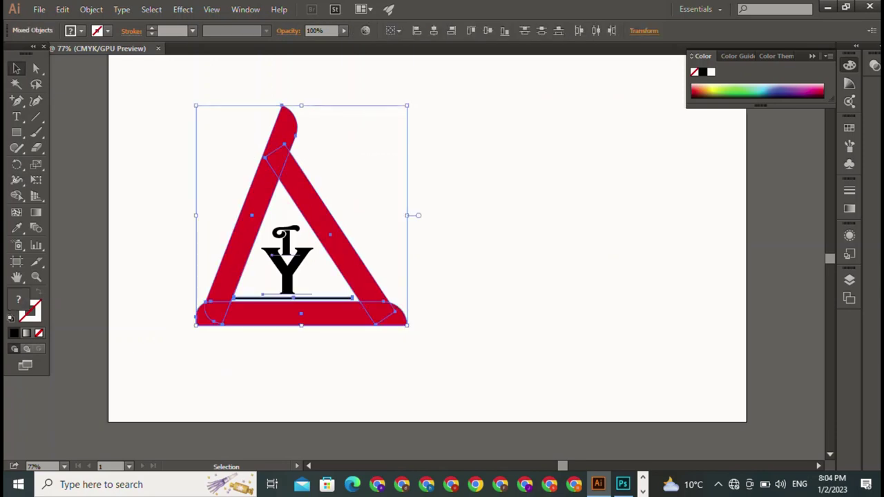
drag(301, 314, 519, 295)
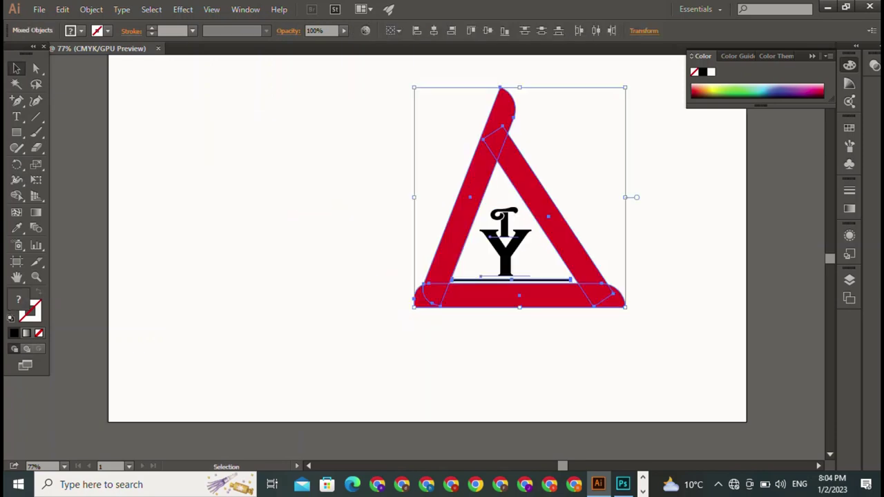
key(ctrl+shift+a)
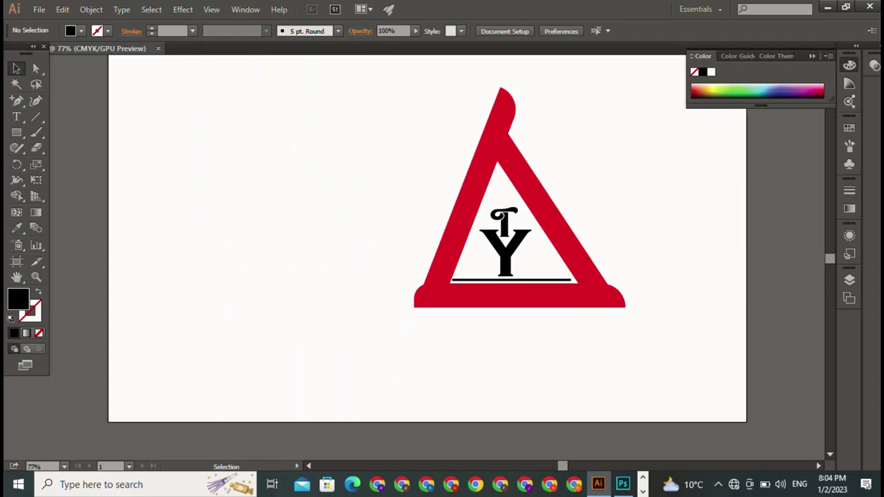